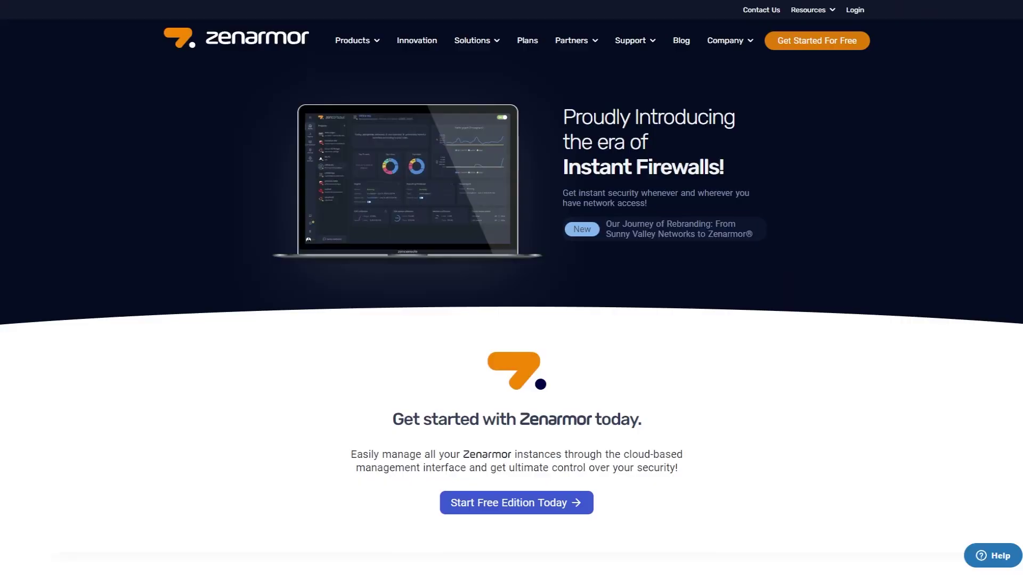
Select the staff2 user account in the directory users window
scroll(955, 499, "down", 6)
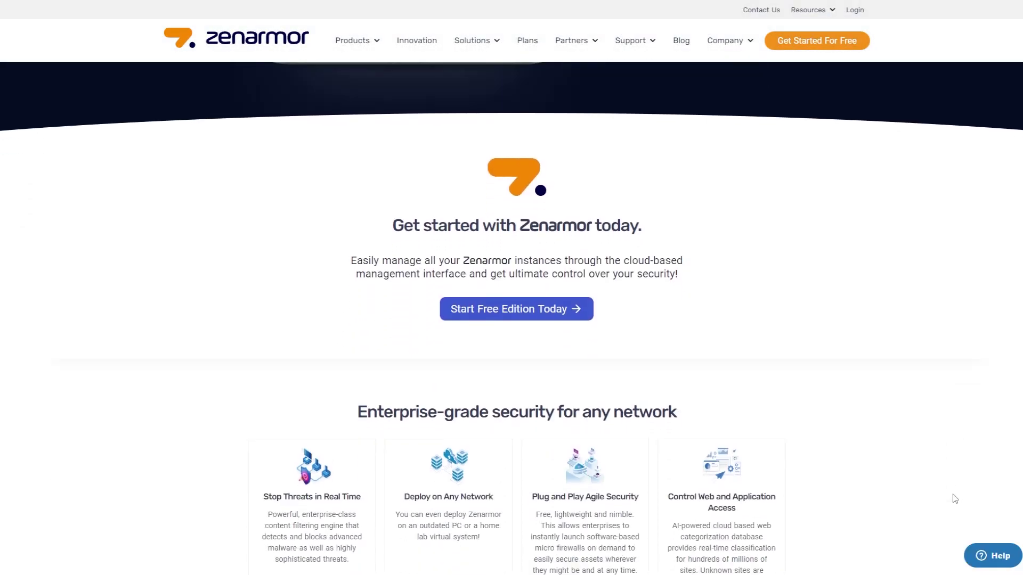
scroll(955, 498, "down", 4)
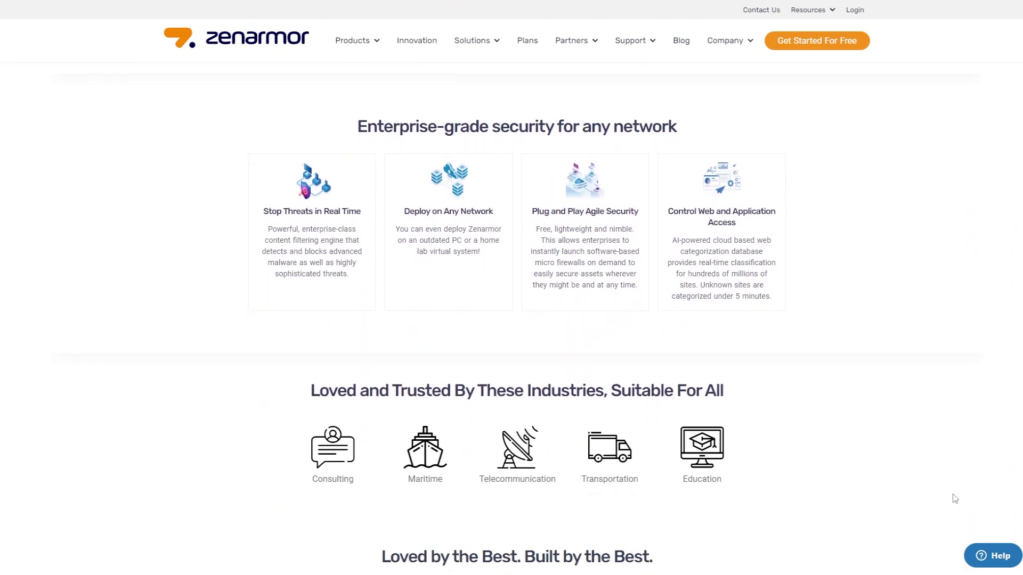
scroll(955, 498, "down", 5)
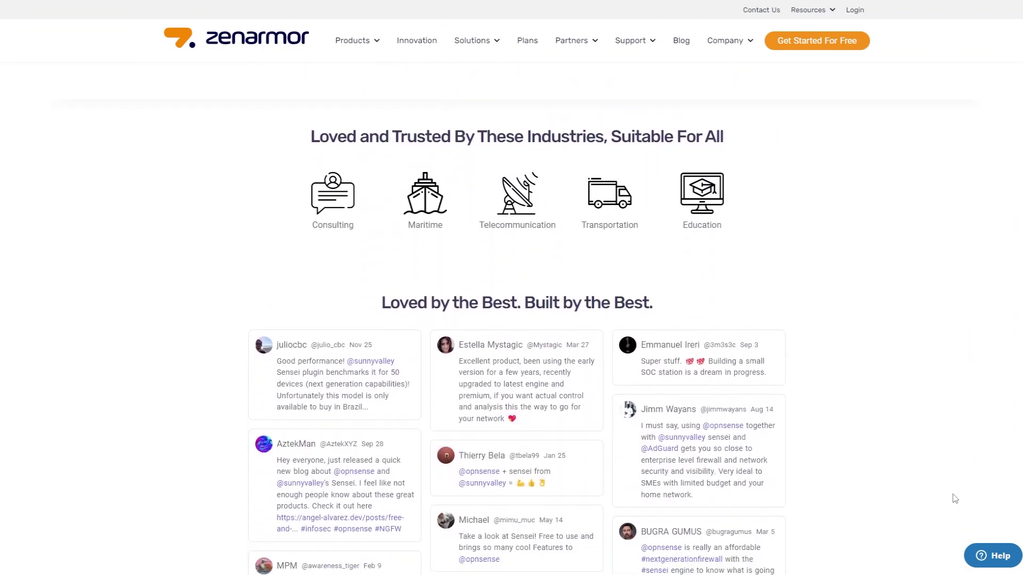
scroll(954, 499, "down", 3)
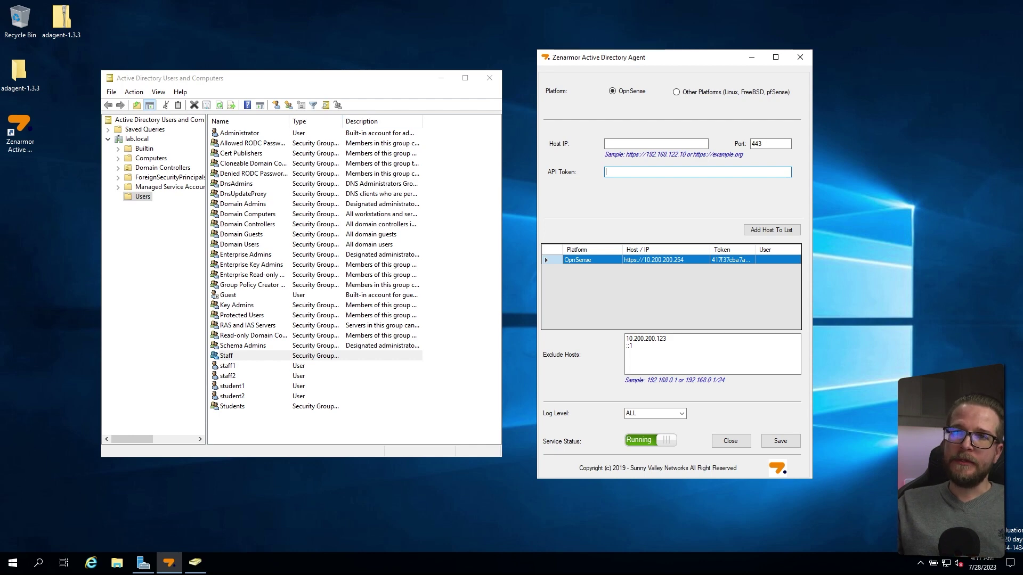
left_click(205, 80)
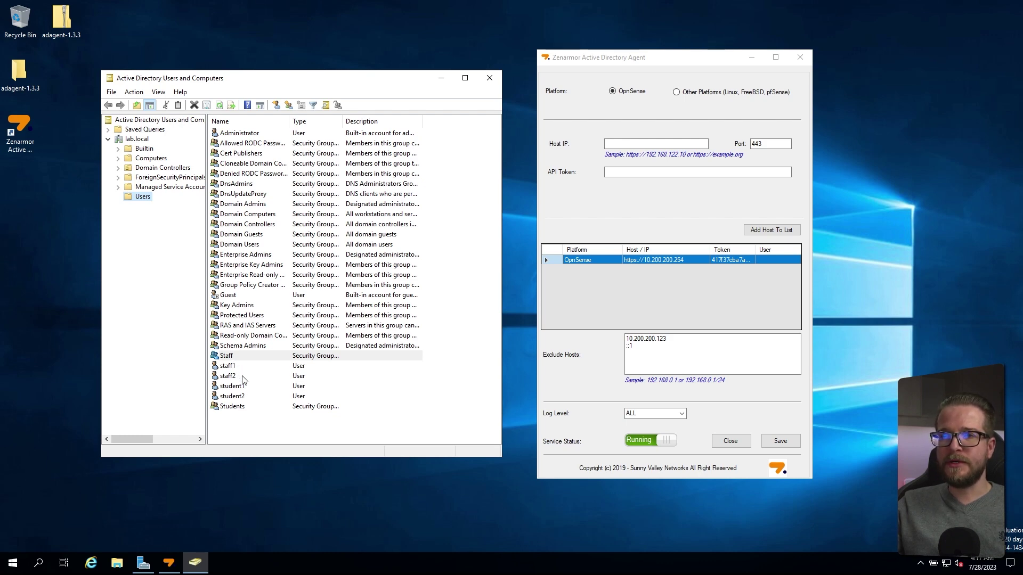
left_click(232, 379)
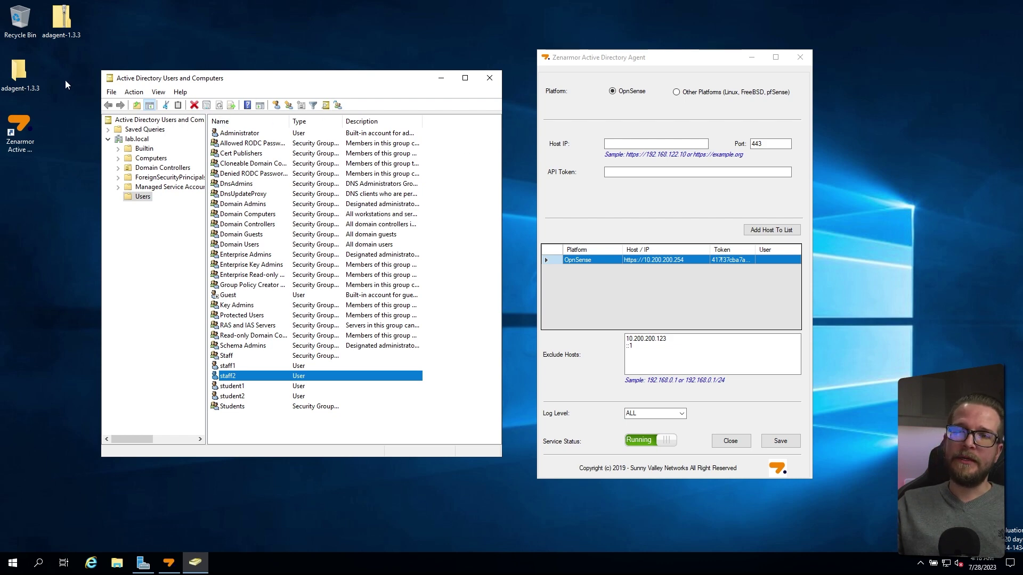
Browse into the adagent-1.3.3 folders to the setup installer, then close the folder window
double_click(30, 86)
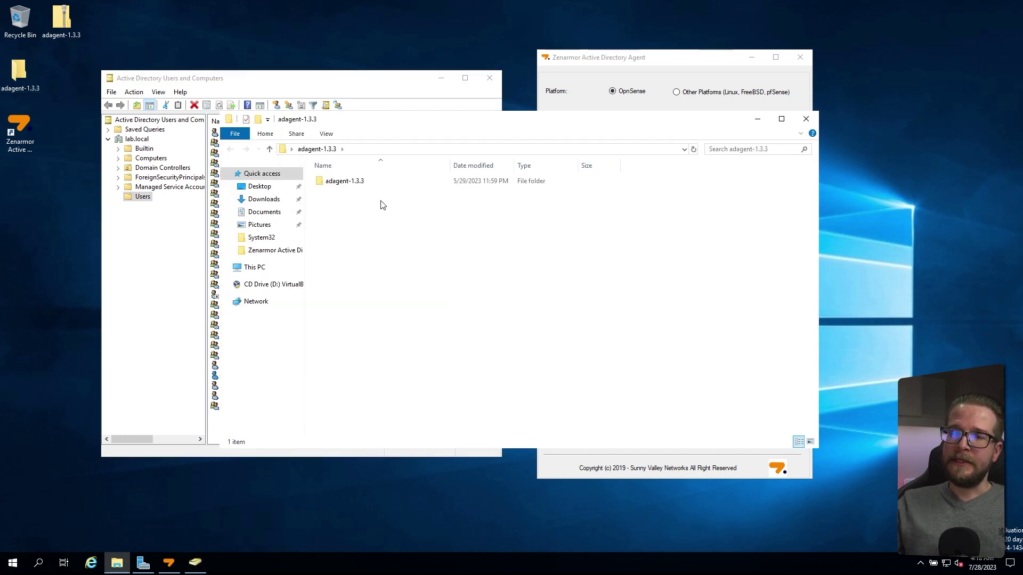
double_click(355, 182)
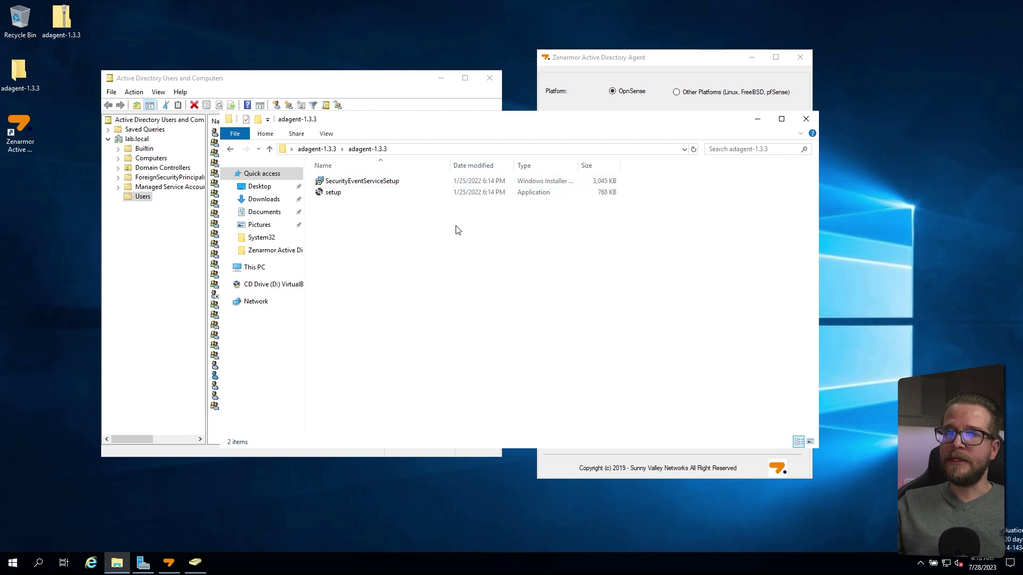
left_click(342, 199)
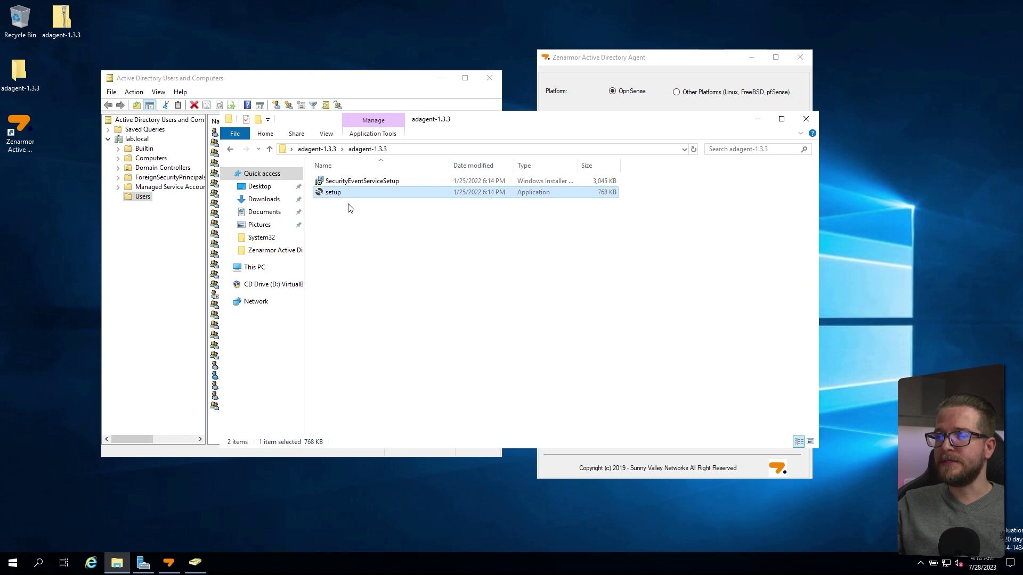
left_click(807, 119)
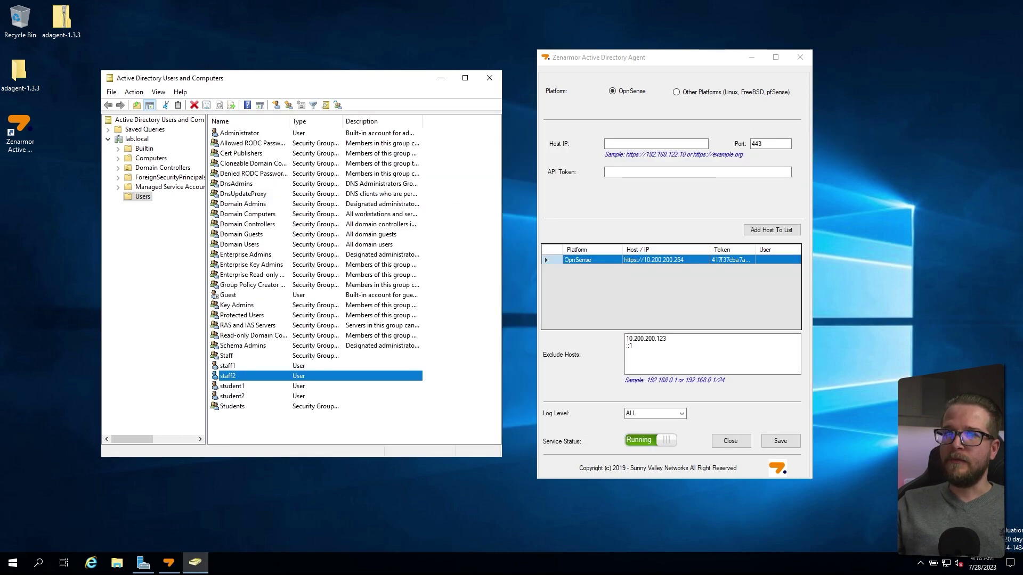
In the agent settings, switch the target platform to Other Platforms and back to OpnSense
left_click(686, 59)
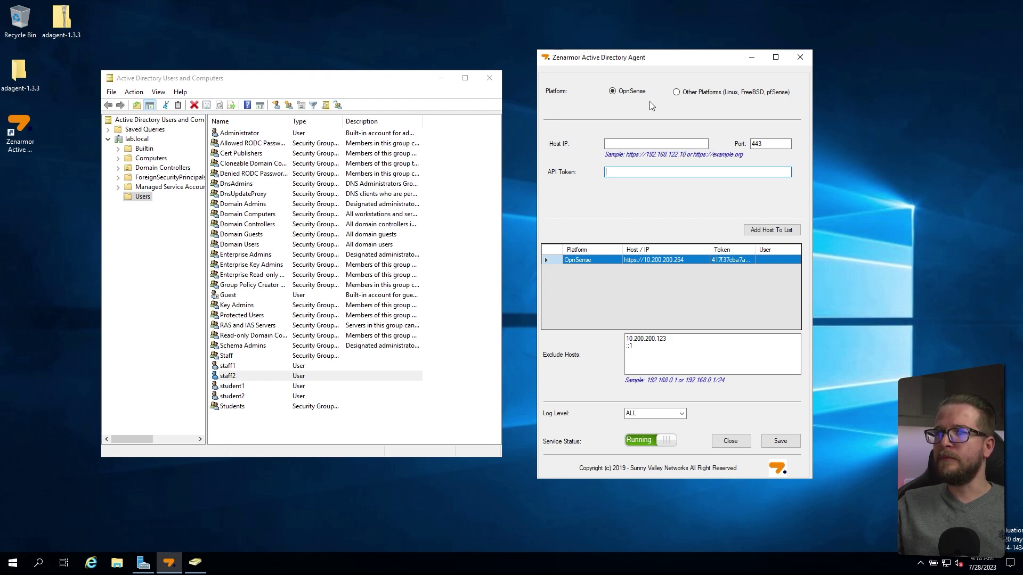
left_click(700, 94)
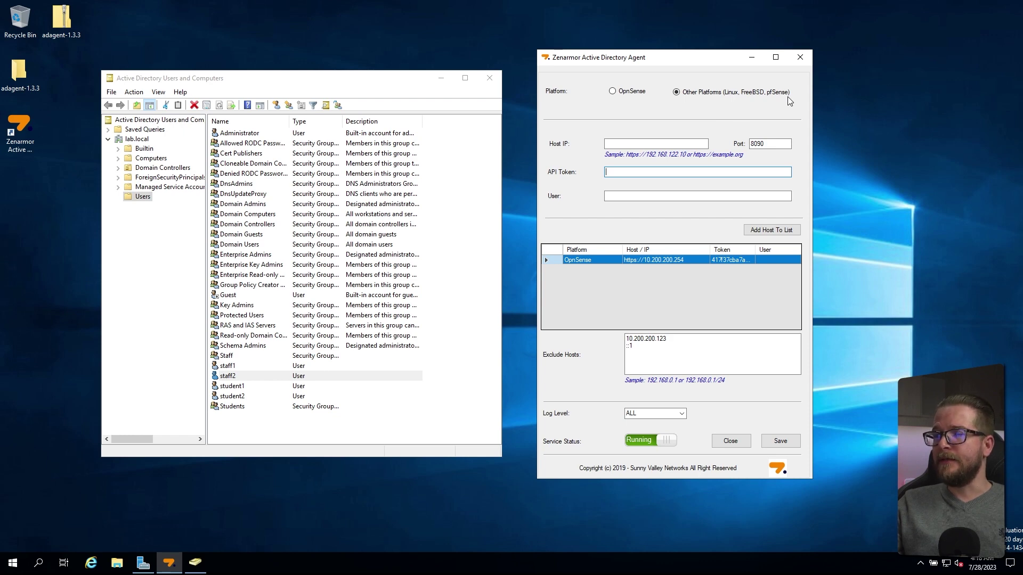
left_click(618, 91)
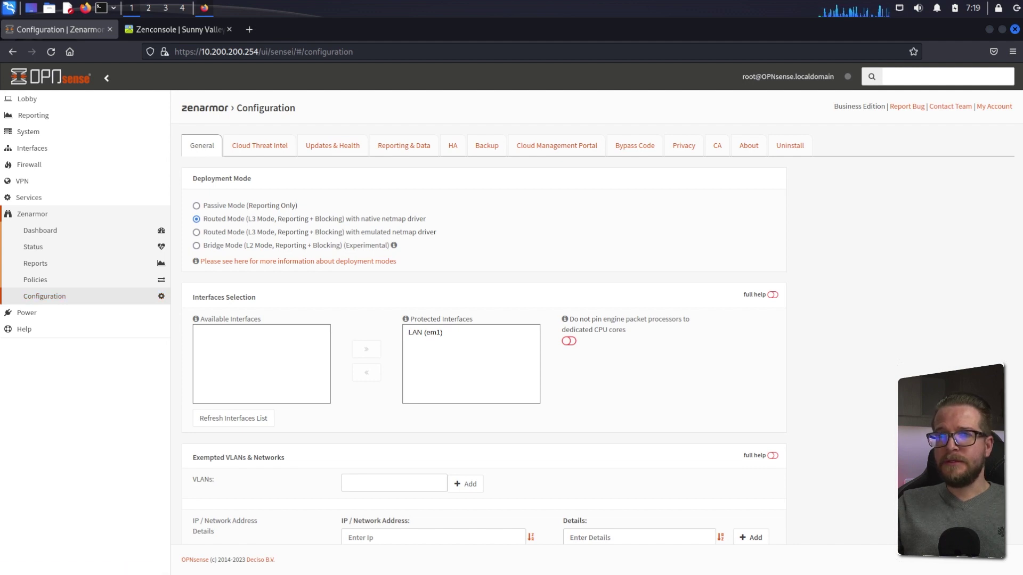
Highlight the whole AD Agent Authentication Token string in Zenarmor Configuration for copying
scroll(484, 320, "down", 8)
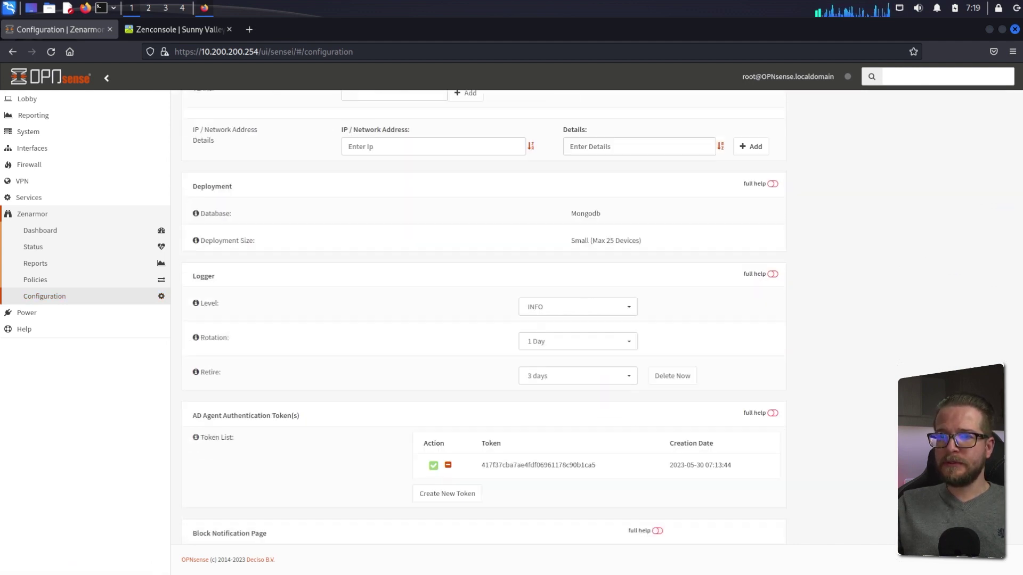
scroll(484, 320, "down", 3)
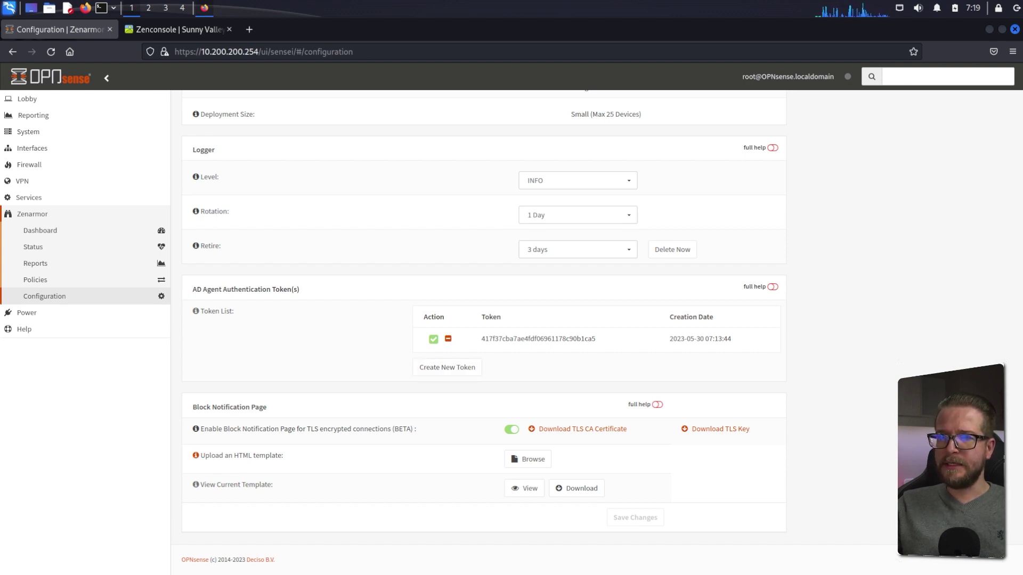
double_click(509, 339)
left_click(605, 340)
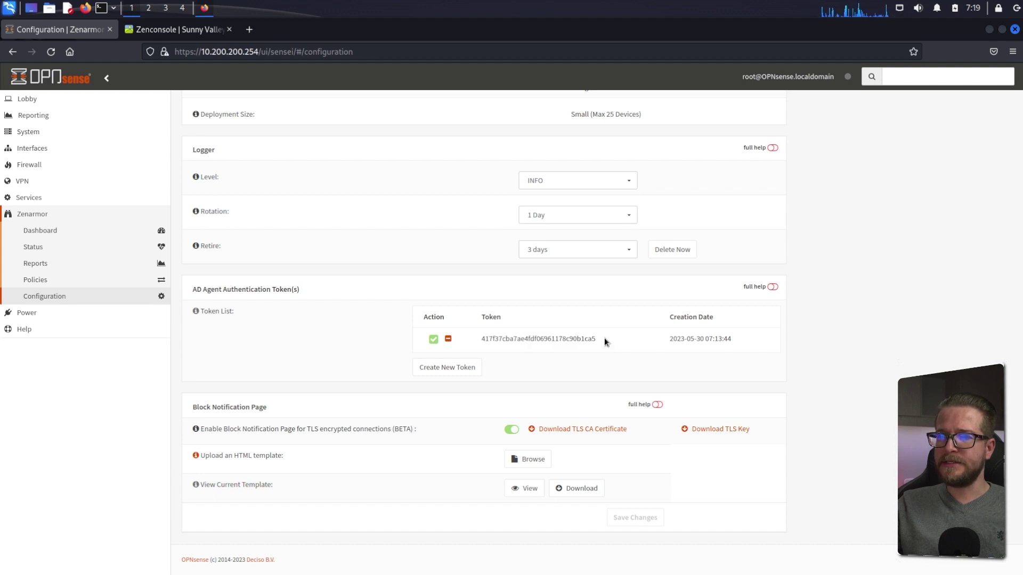
left_click_drag(602, 341, 477, 341)
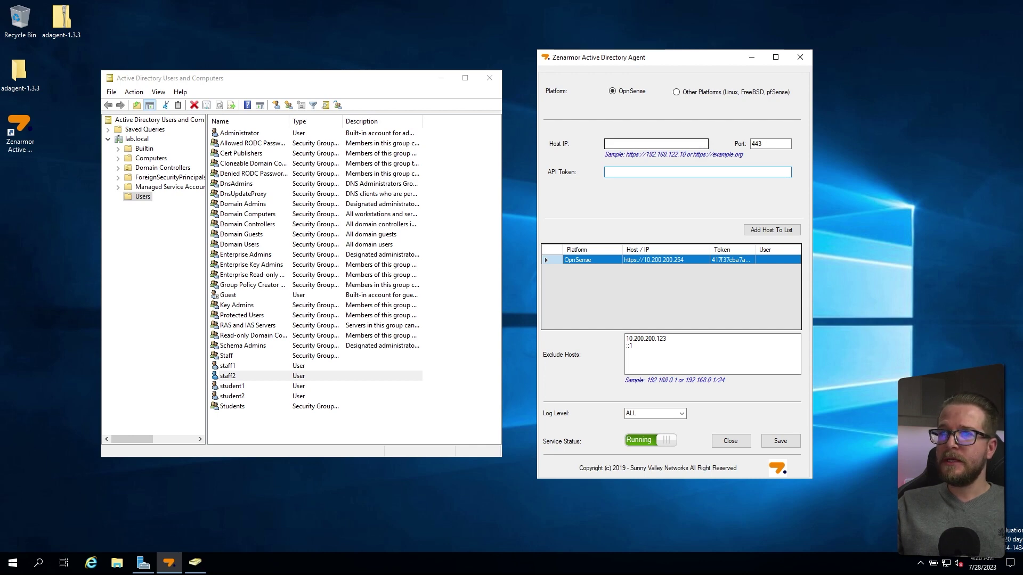
left_click(627, 143)
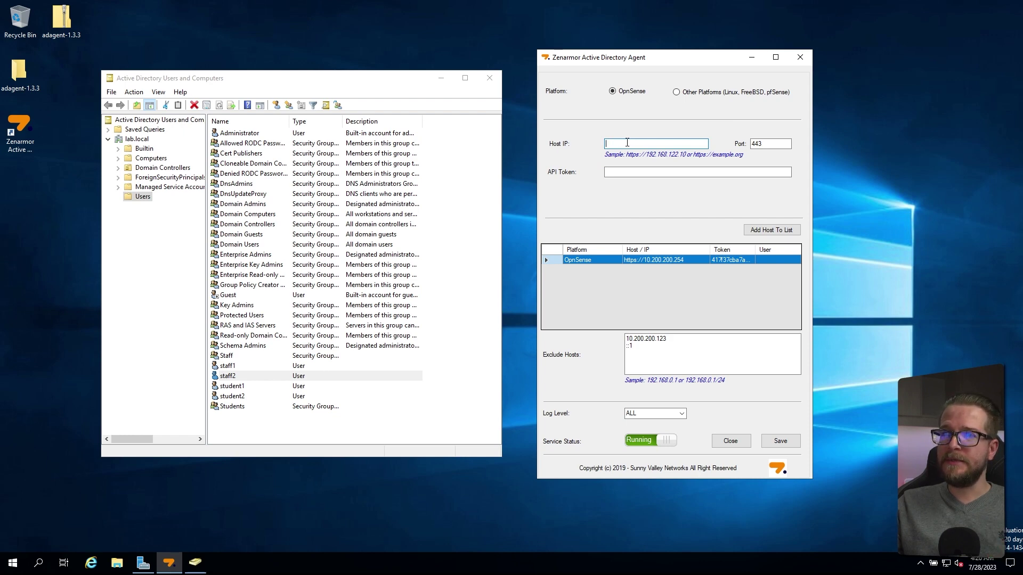
type("https")
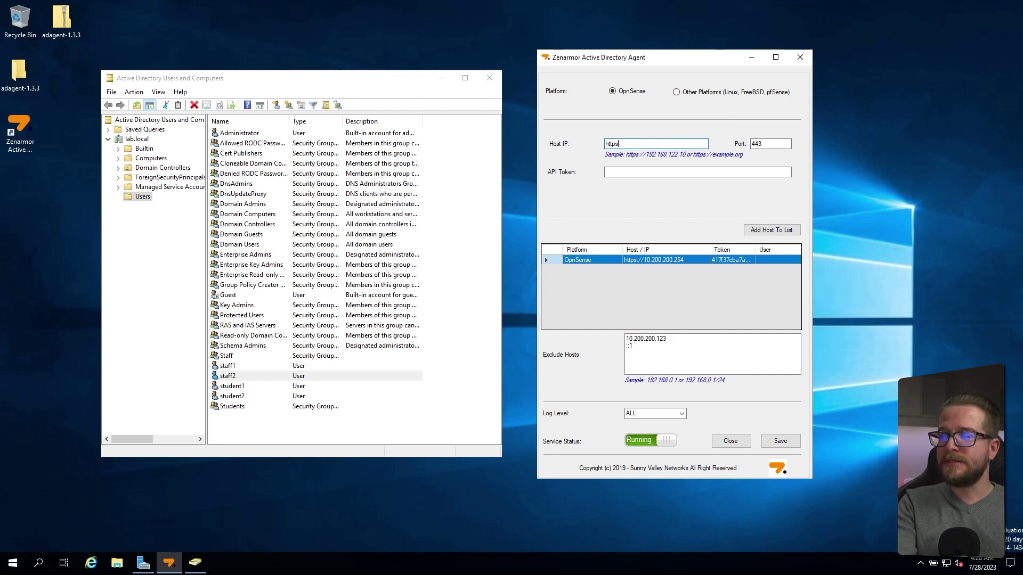
type("://")
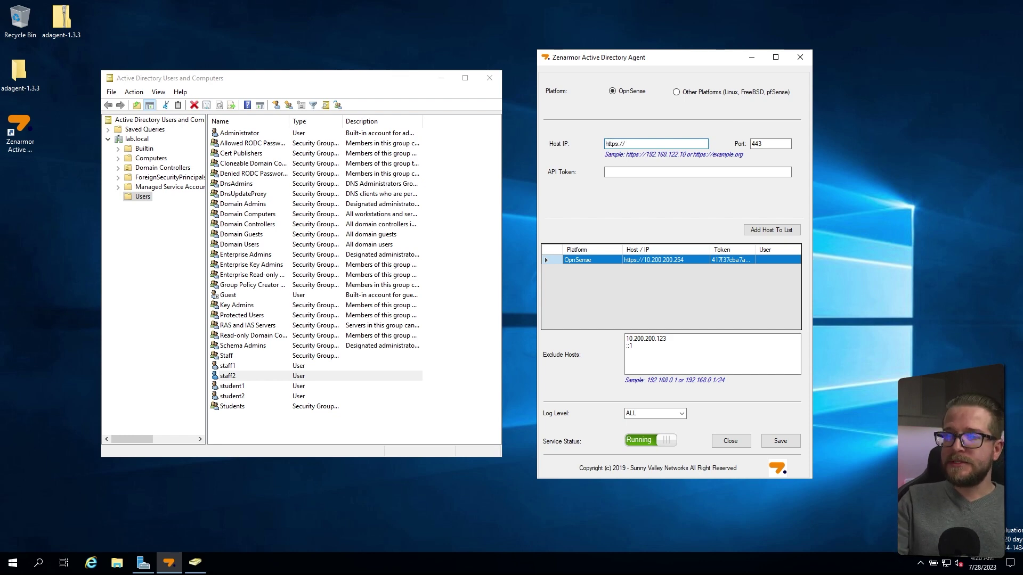
type("10.200.200")
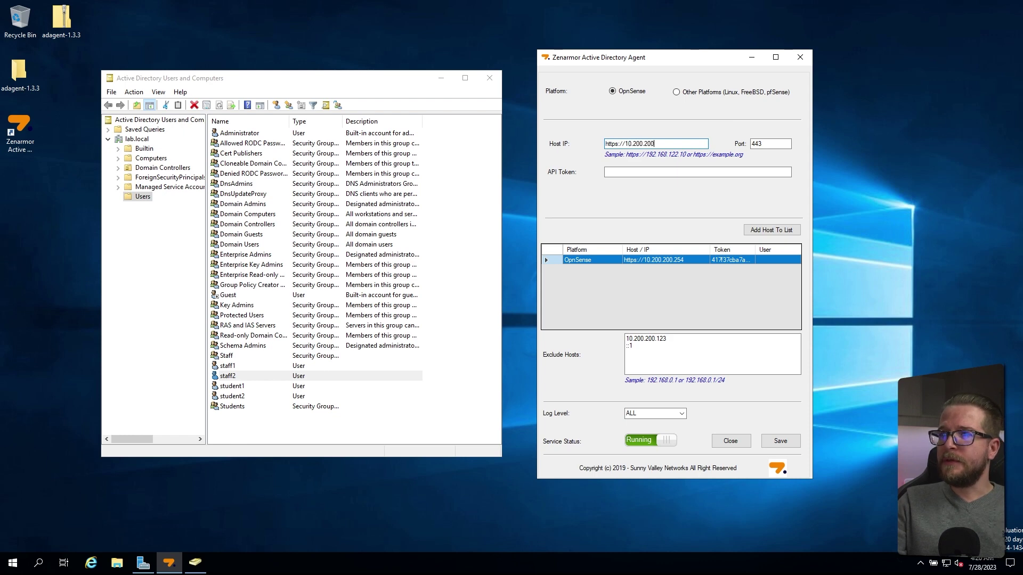
type(".254")
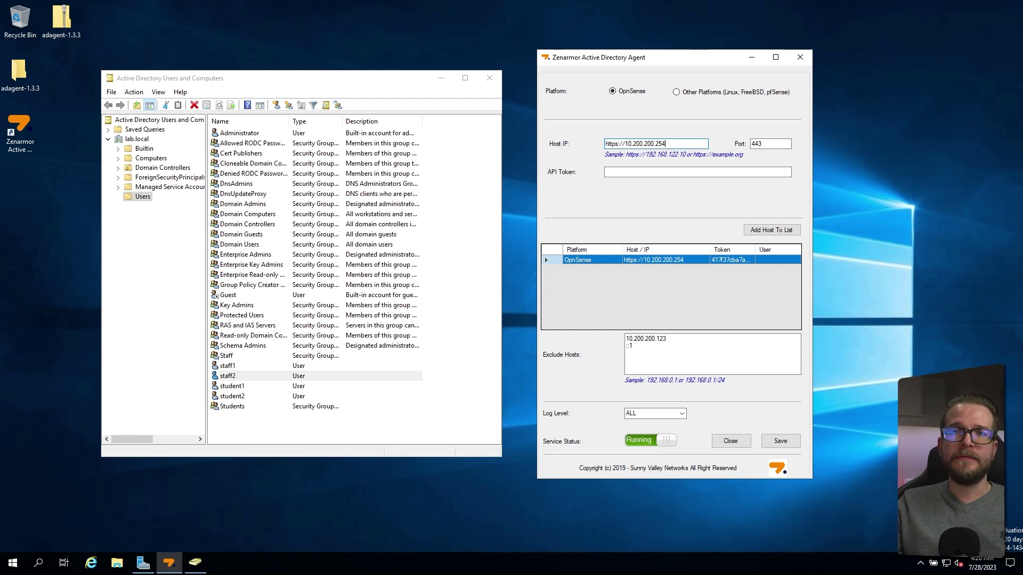
left_click(778, 145)
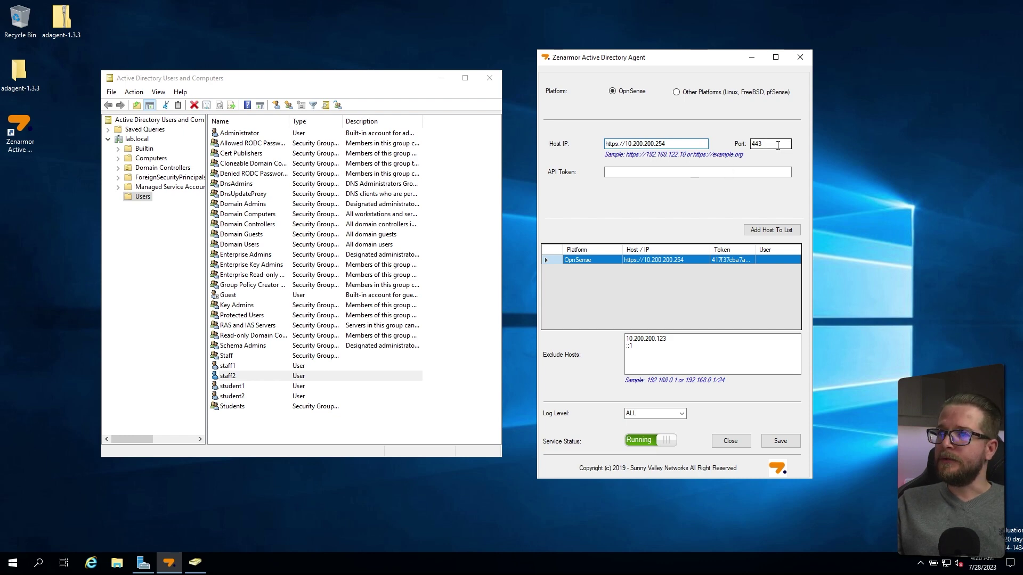
left_click(646, 169)
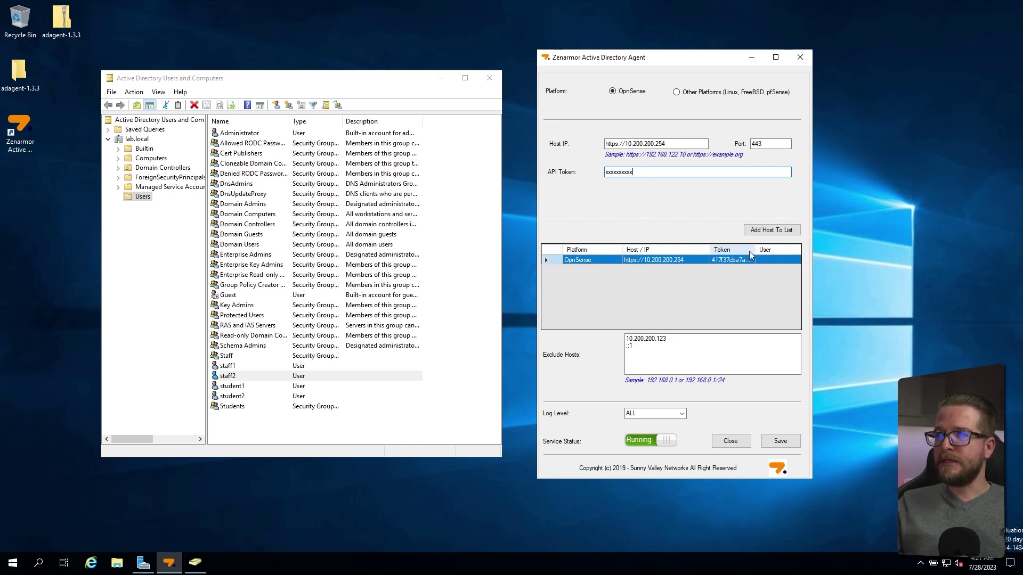
left_click_drag(754, 251, 788, 250)
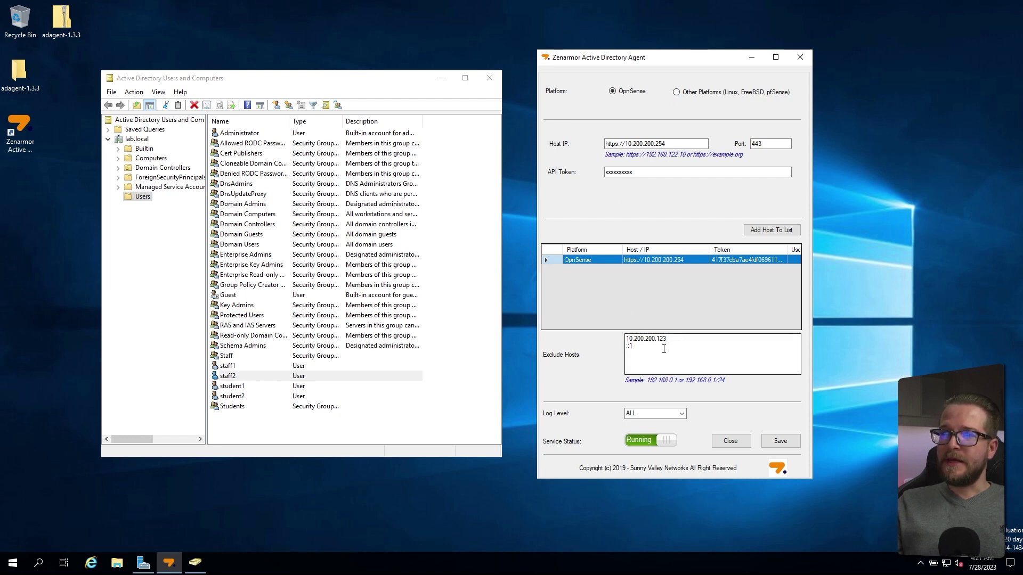
Leave both excluded host entries as they are and keep the log level at ALL
left_click_drag(654, 349, 621, 341)
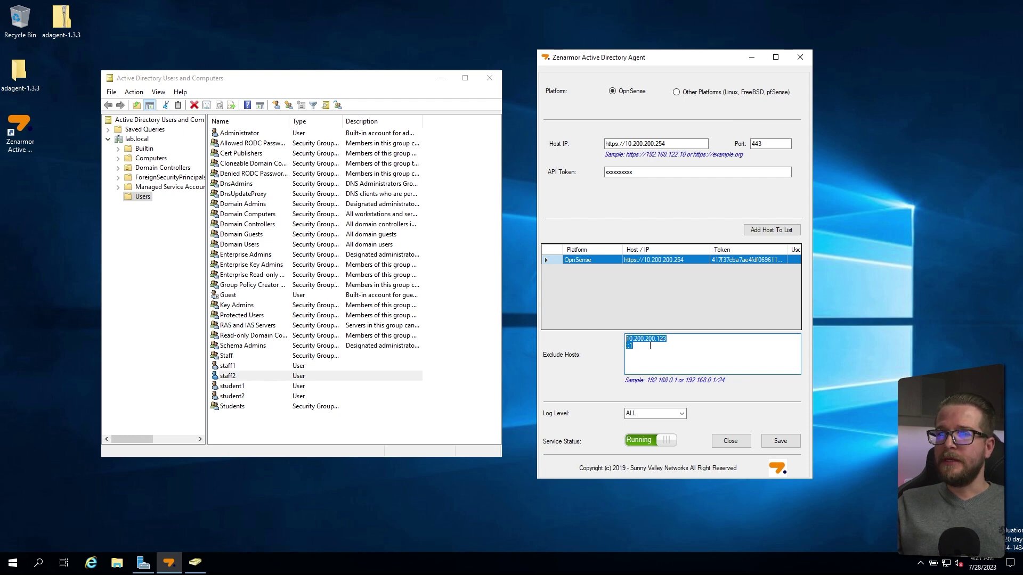
left_click(640, 347)
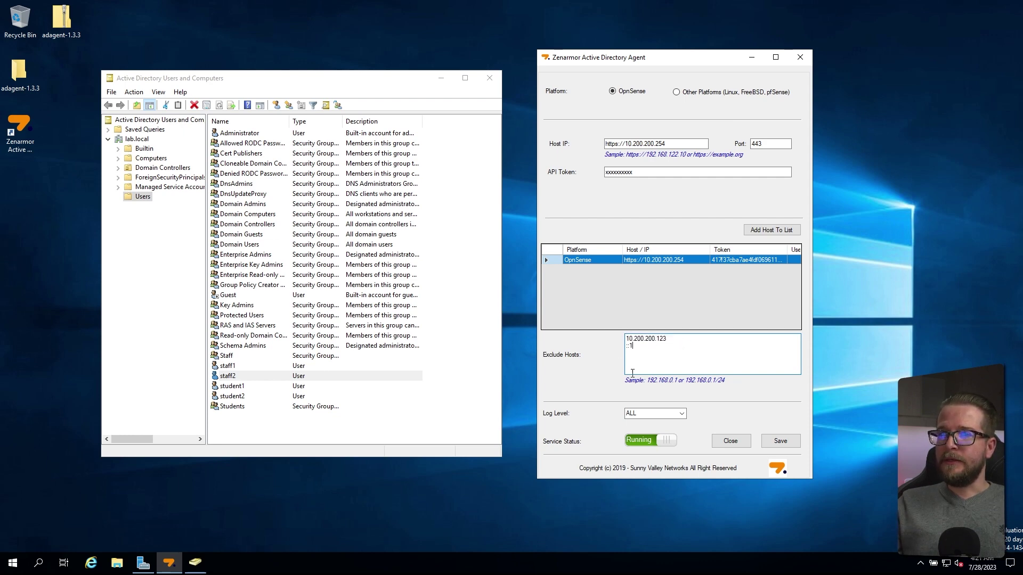
left_click(681, 415)
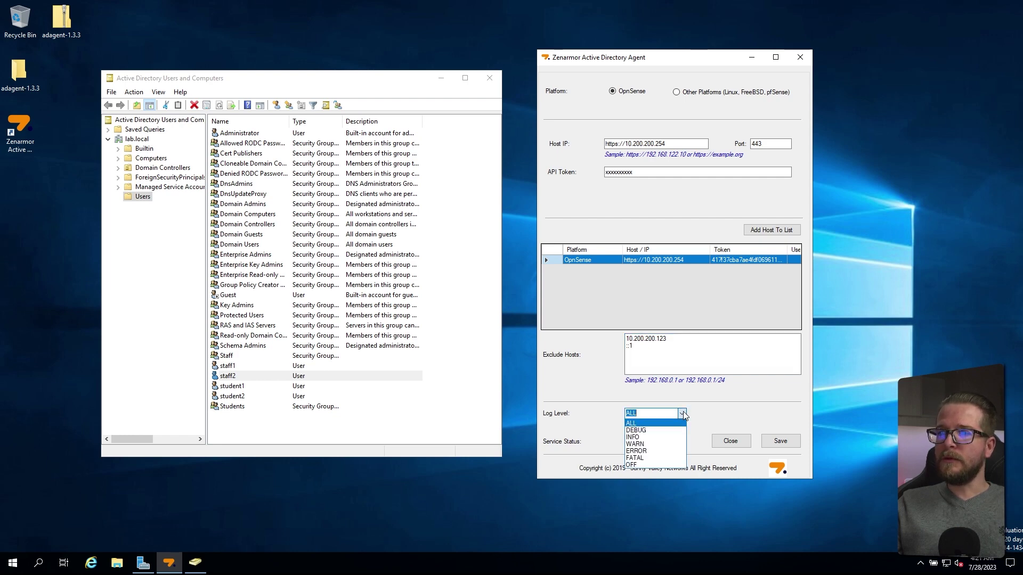
left_click(721, 409)
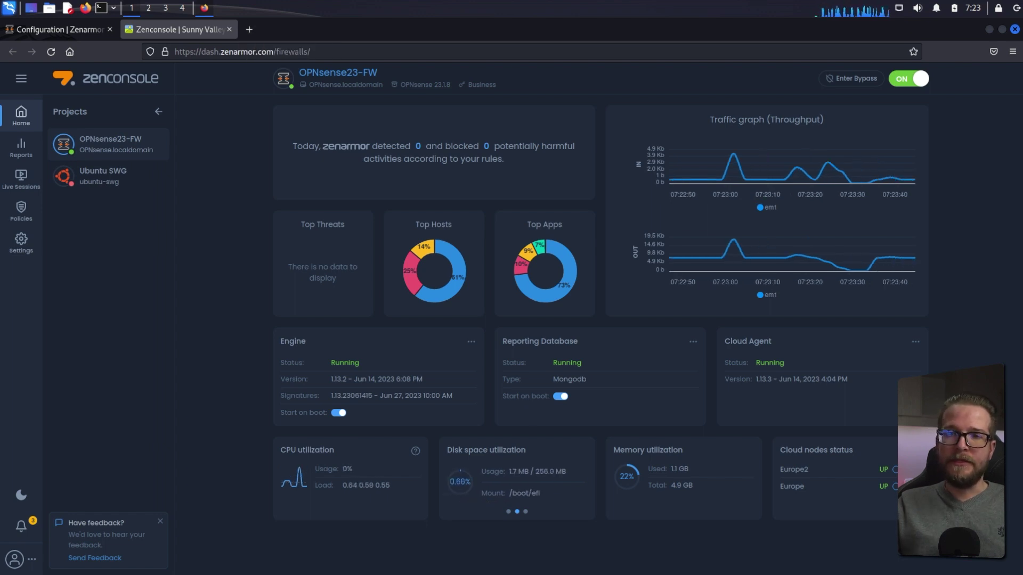
Generate a new API key for user aduser under the firewall's Settings > API
left_click(22, 246)
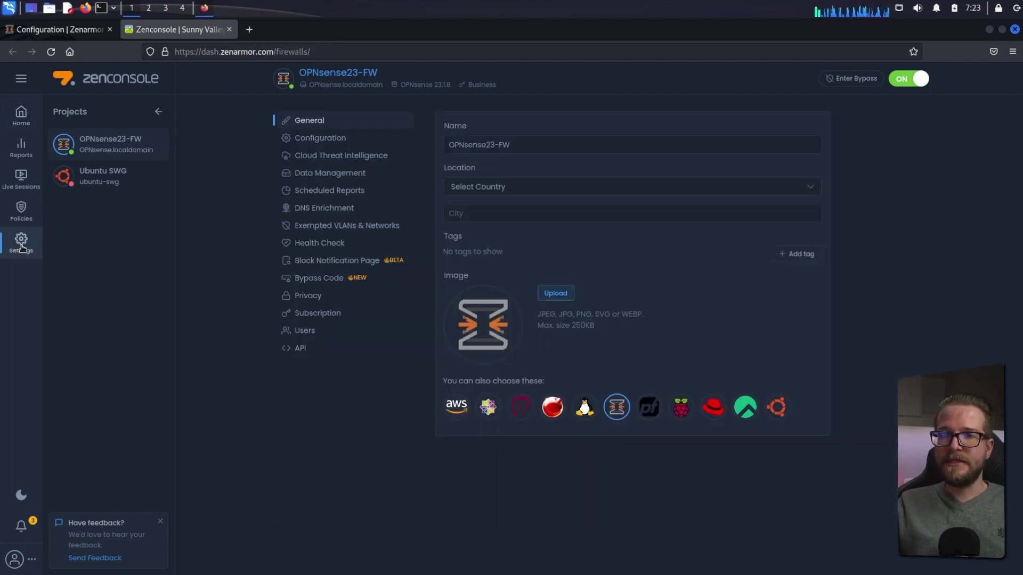
left_click(307, 352)
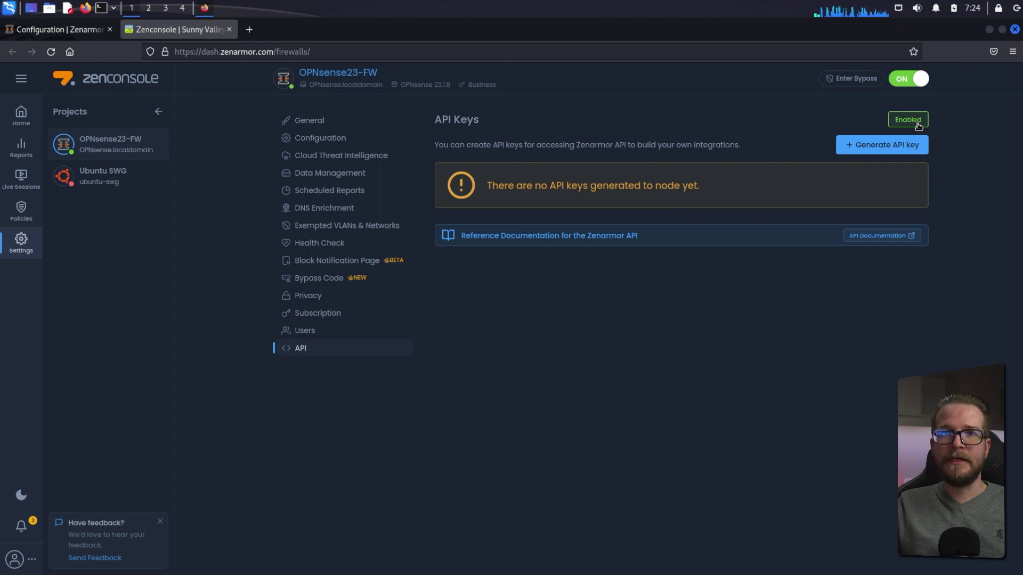
left_click(867, 151)
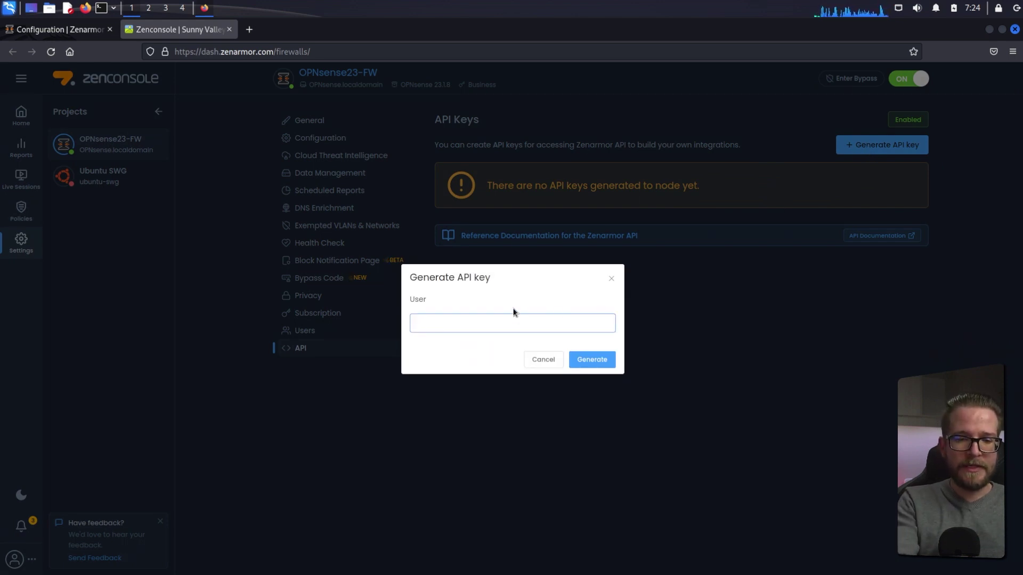
type("aduser")
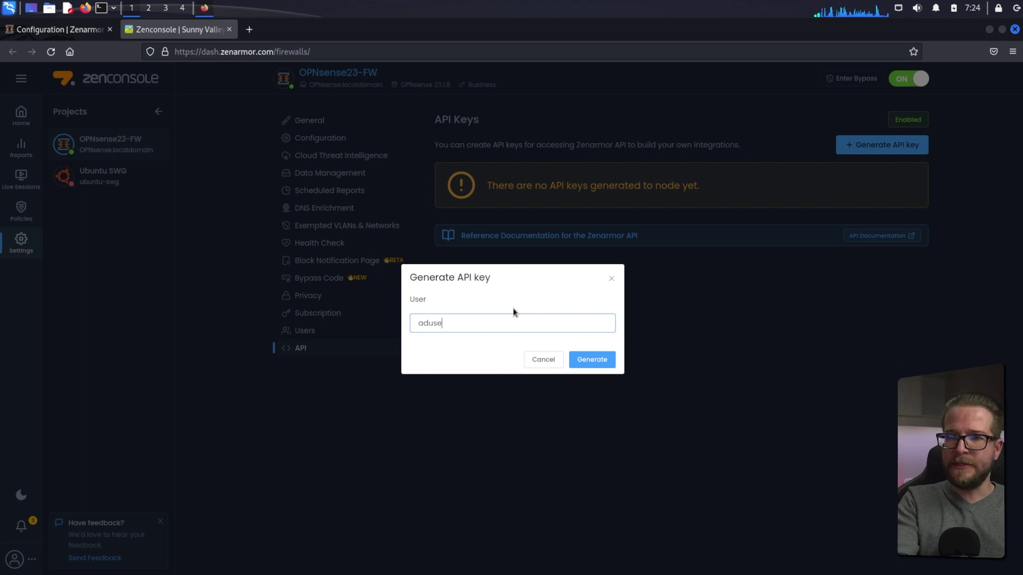
left_click(608, 360)
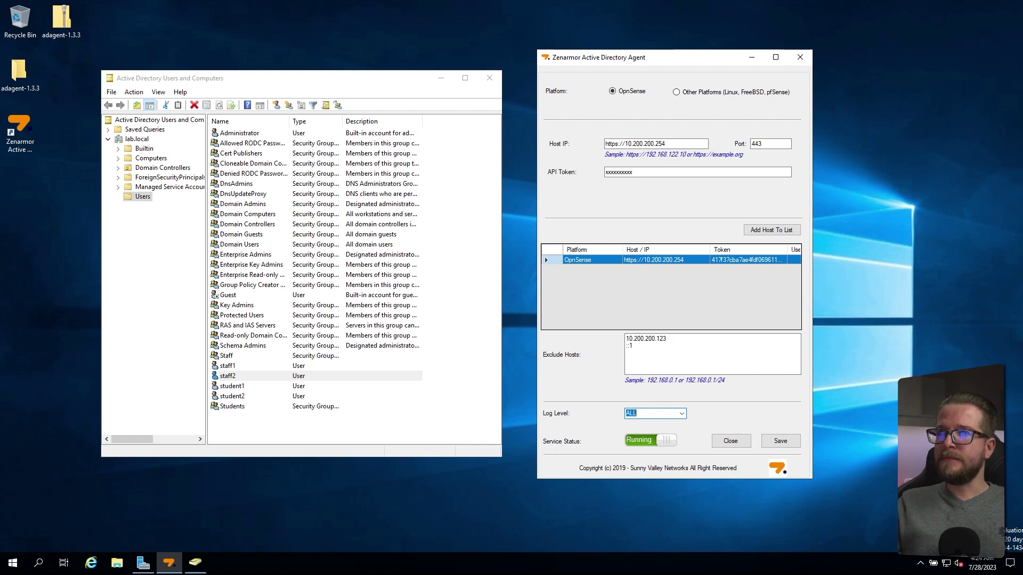
Switch the agent to Other Platforms on port 8090, paste the API token and enter user aduser
left_click(676, 93)
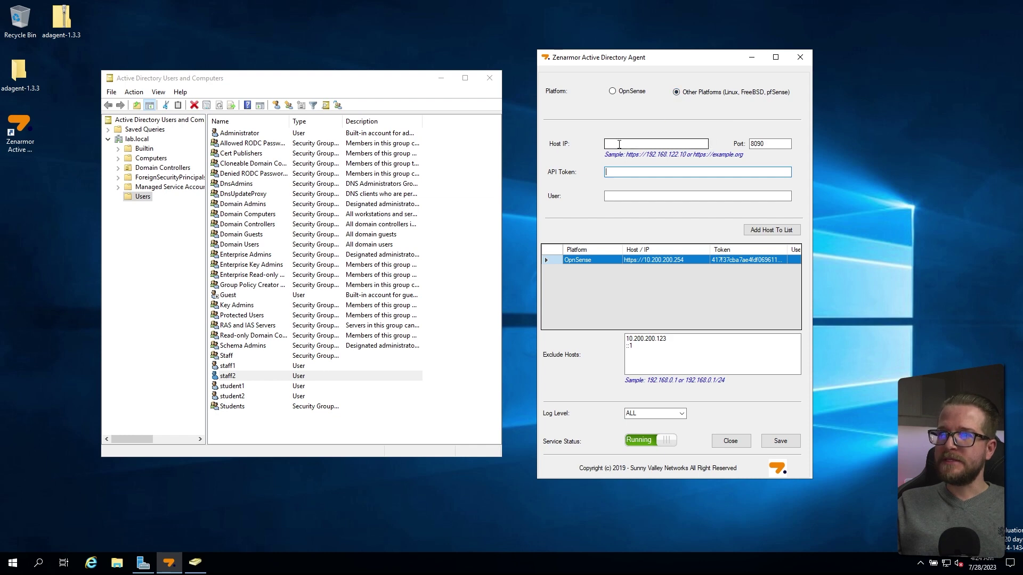
left_click(619, 144)
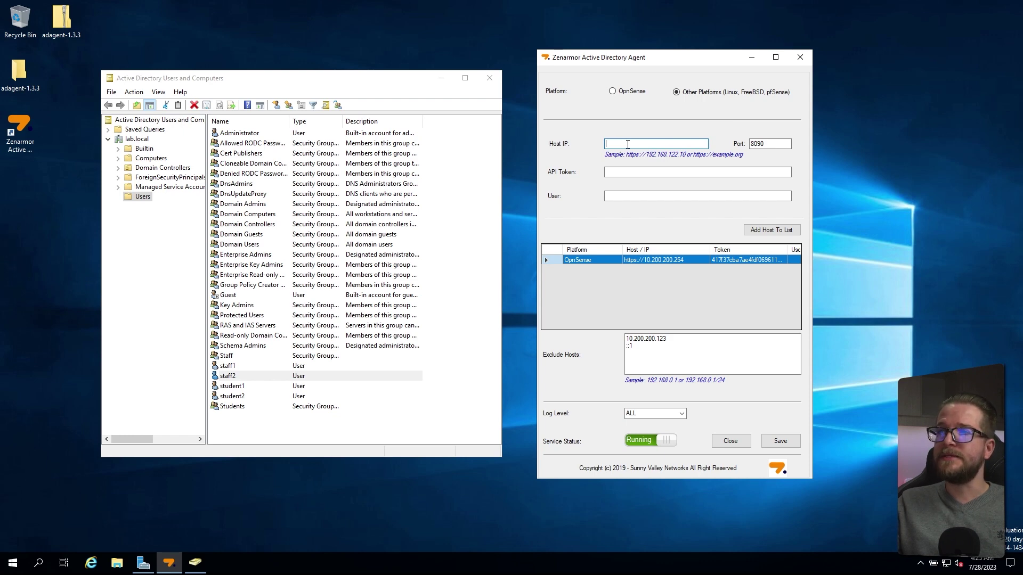
left_click(772, 144)
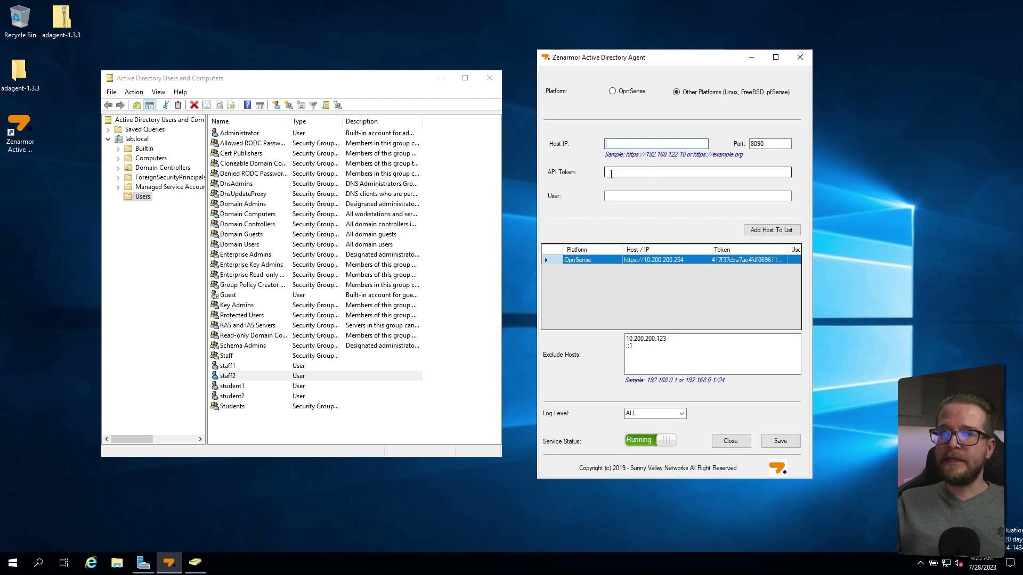
left_click(612, 173)
type("xxxxxxxxxxxxxxxxx")
left_click(612, 197)
left_click(613, 197)
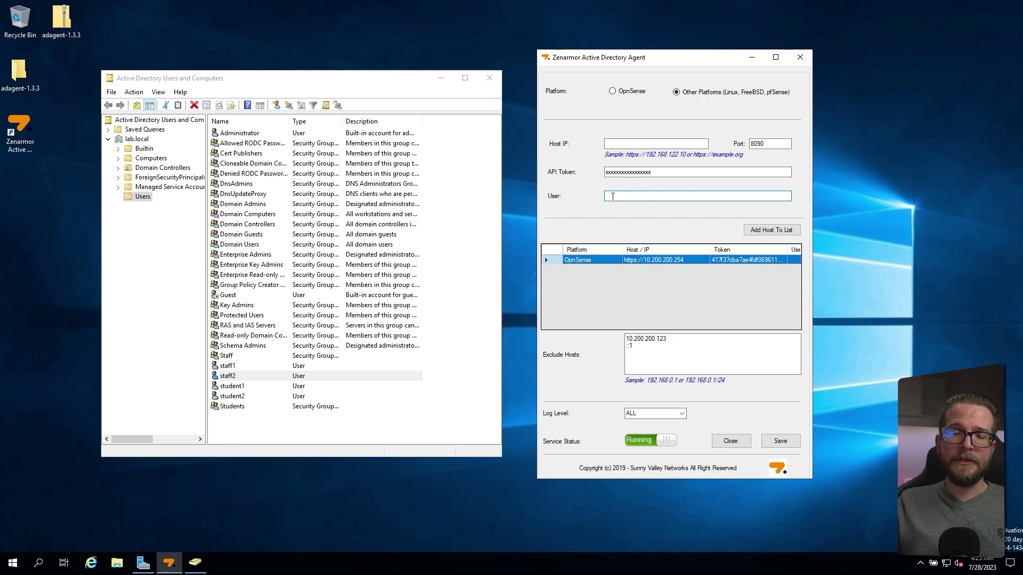
type("aduse")
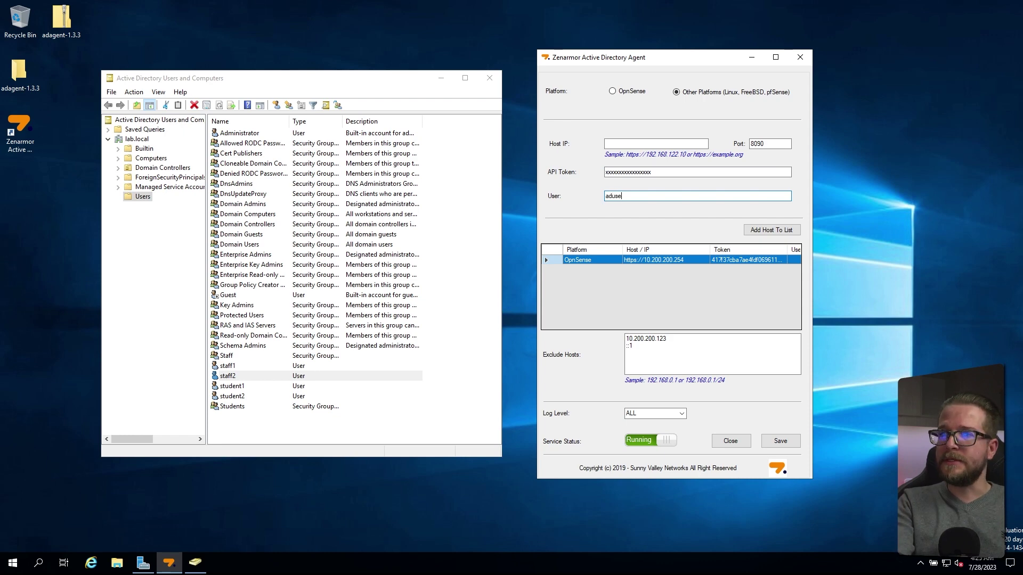
type("r")
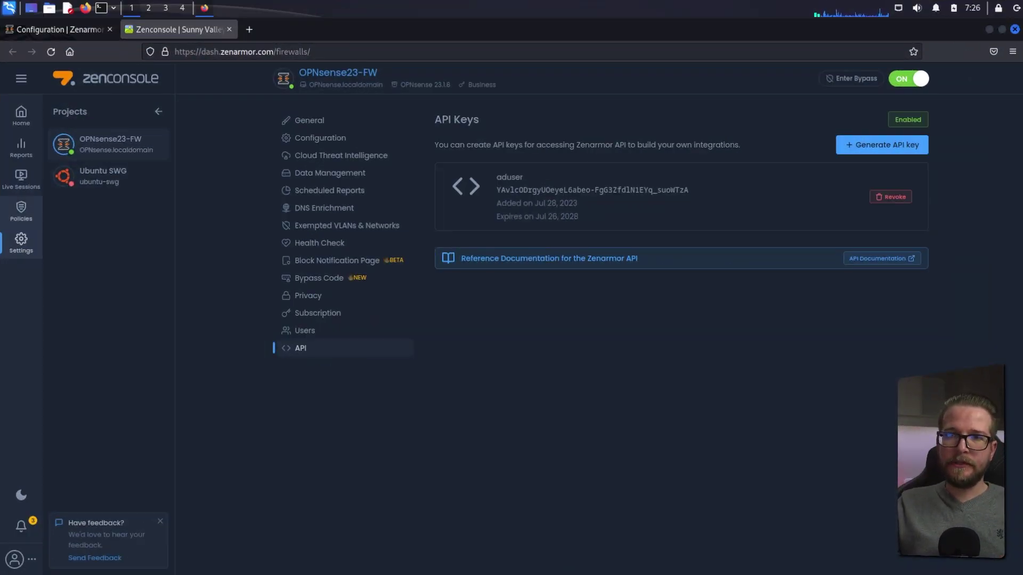
Go to Policies in the OPNsense23-FW sidebar to list Staff, Student and Default
left_click(22, 213)
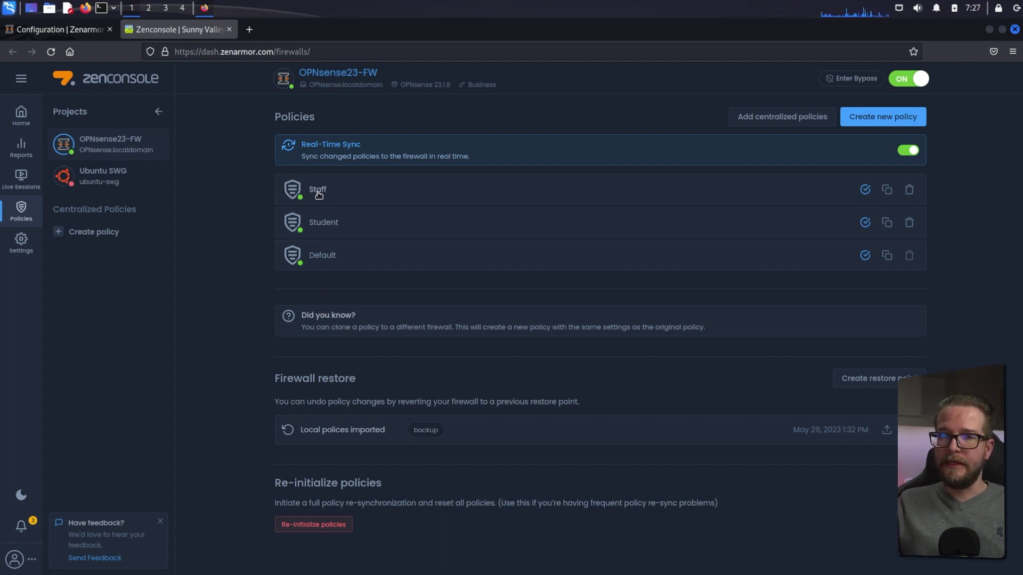
Open the Student policy and confirm it covers 10.200.200.0/24 and the Students group
left_click(324, 223)
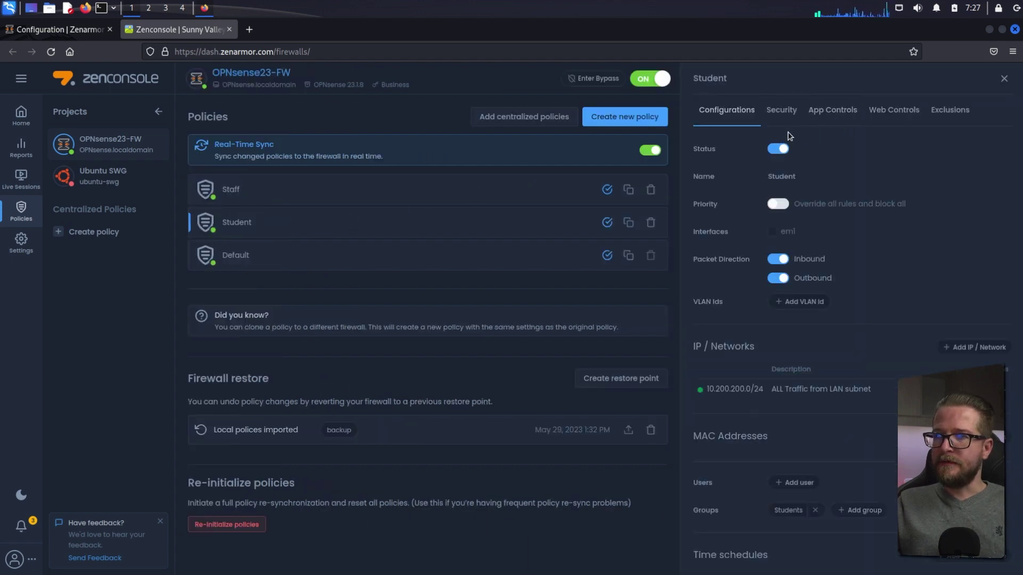
scroll(749, 341, "down", 2)
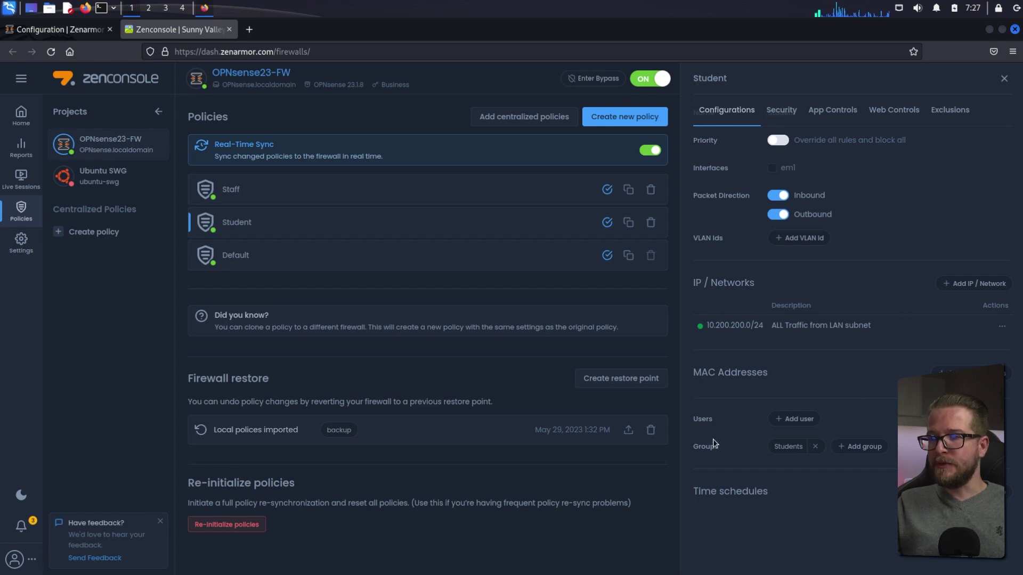
scroll(823, 486, "up", 2)
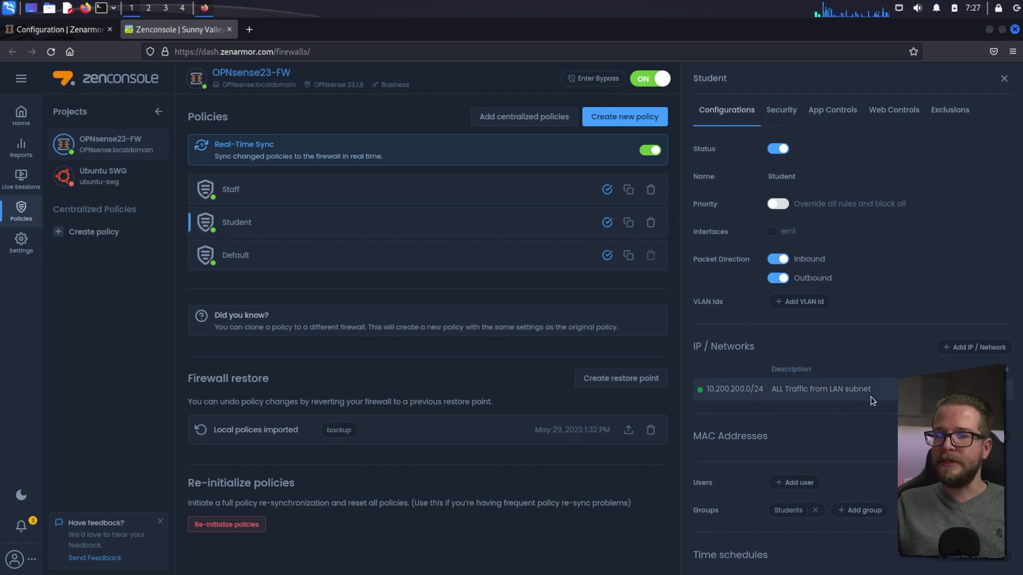
scroll(836, 421, "down", 2)
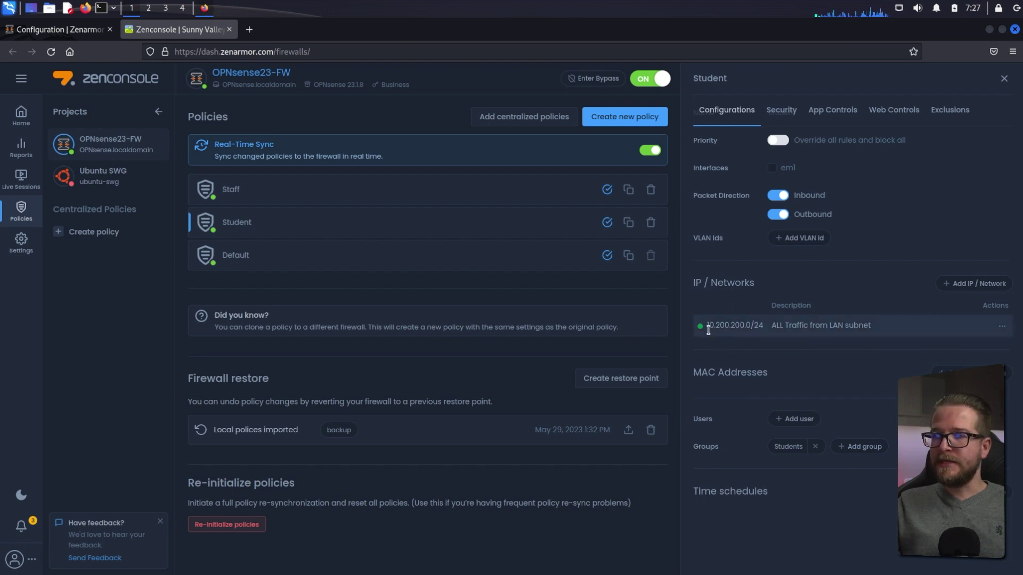
left_click_drag(704, 326, 750, 327)
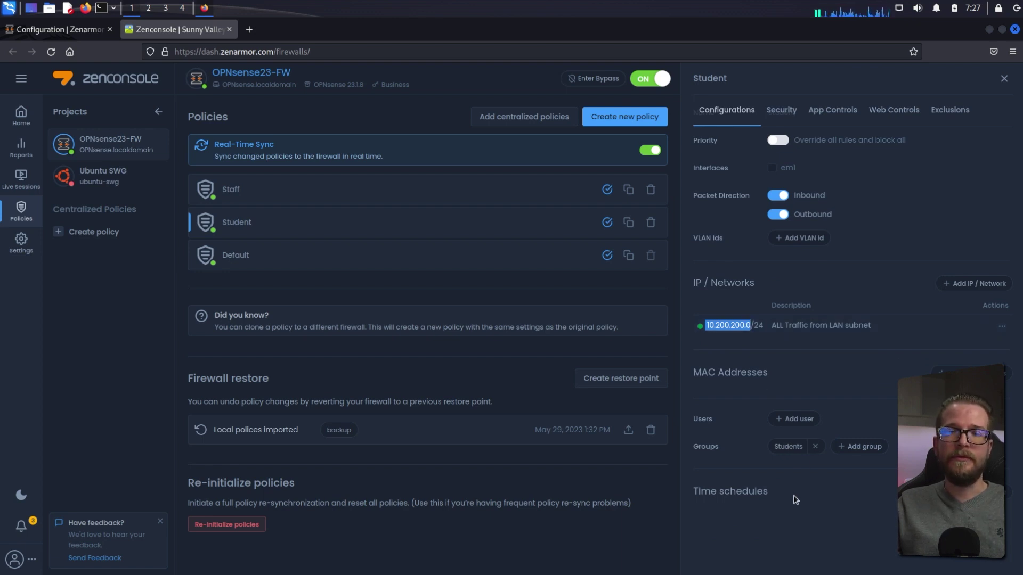
scroll(795, 501, "up", 2)
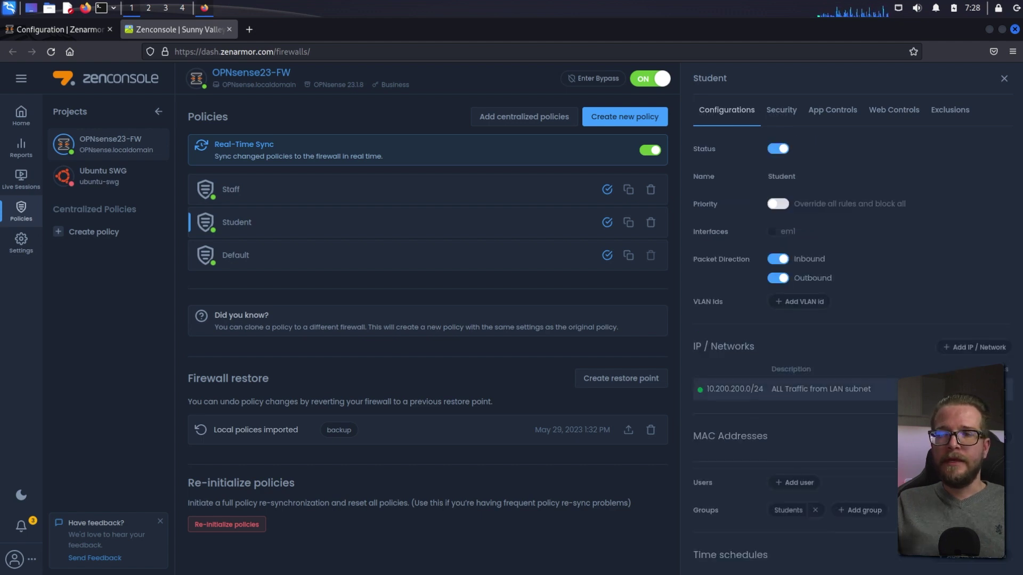
Check the Student policy's App Controls, listing the blocked Social Network apps
left_click(832, 109)
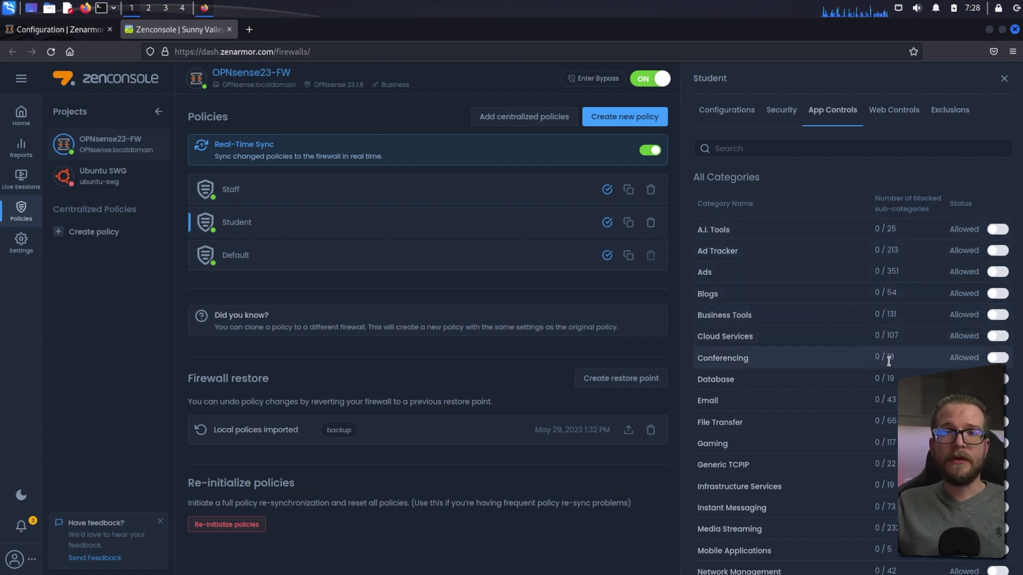
scroll(883, 411, "down", 3)
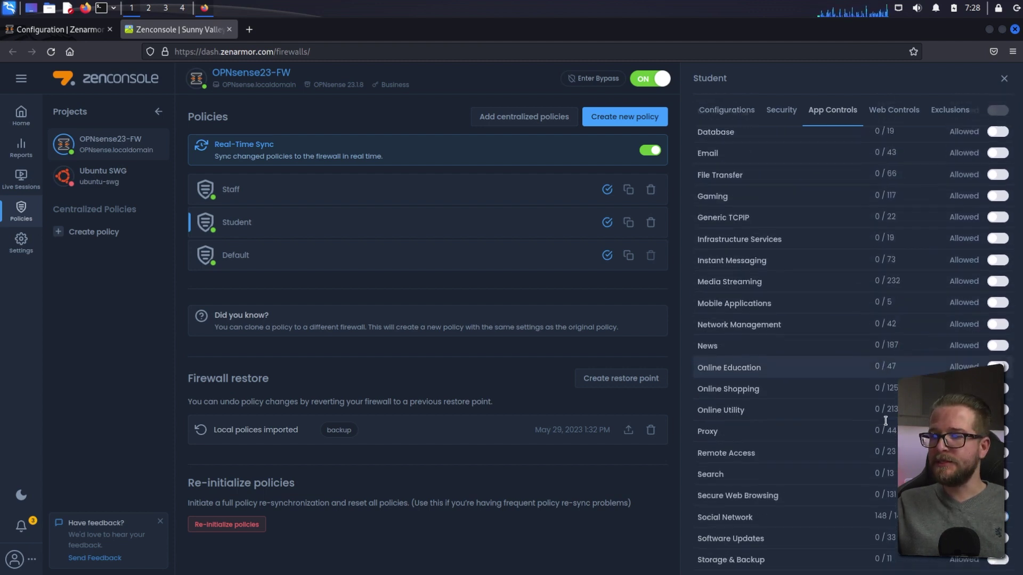
scroll(885, 420, "down", 2)
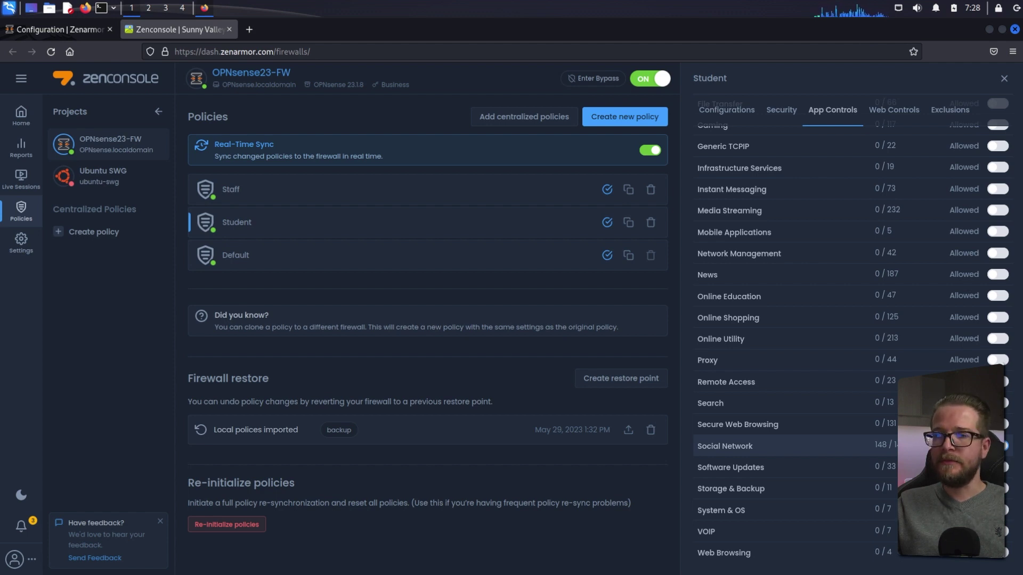
left_click(726, 446)
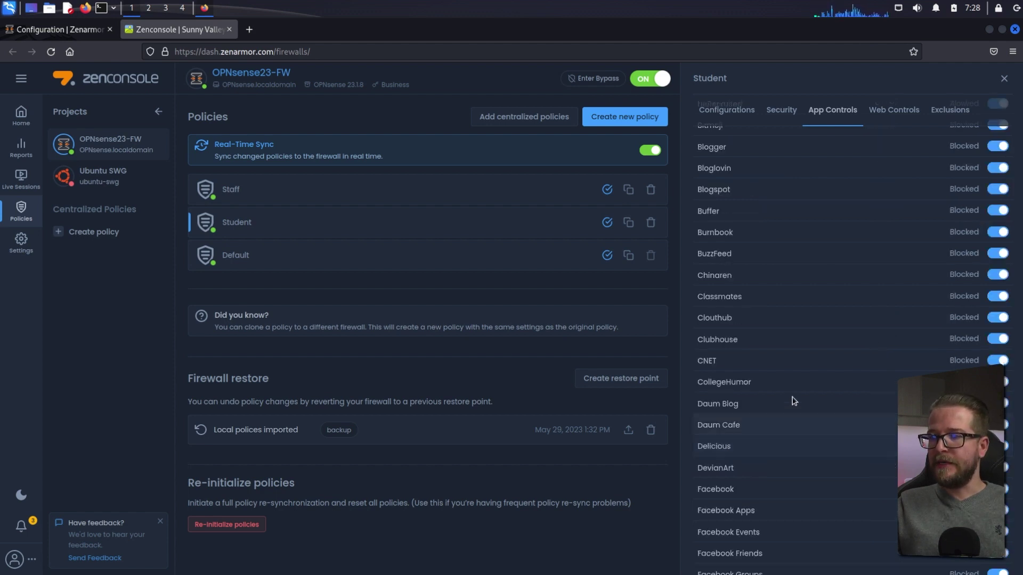
scroll(884, 359, "up", 5)
scroll(890, 344, "down", 5)
scroll(890, 344, "down", 5)
scroll(891, 343, "up", 10)
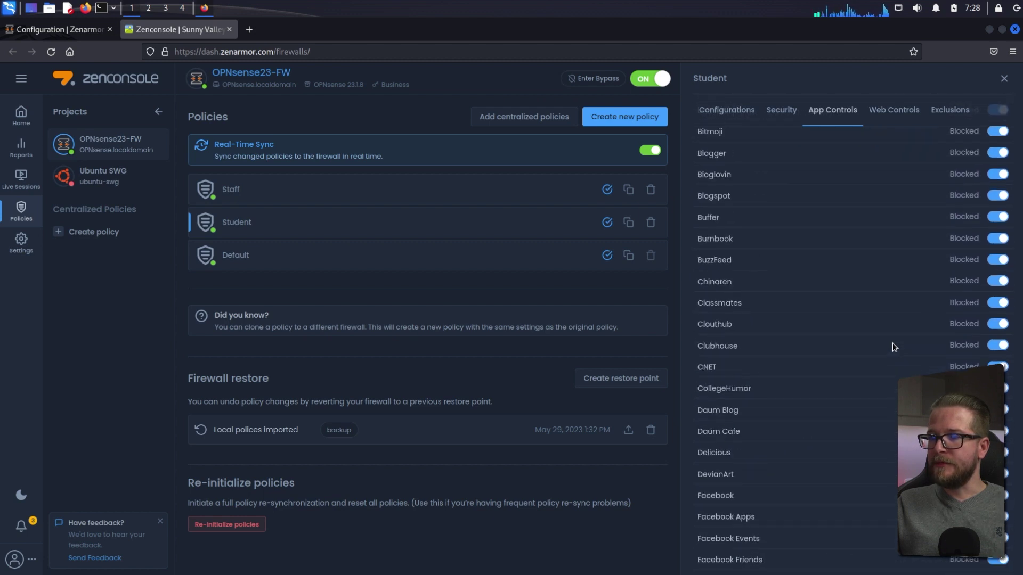
Review the Student policy's Web Controls, where all categories remain allowed
left_click(885, 114)
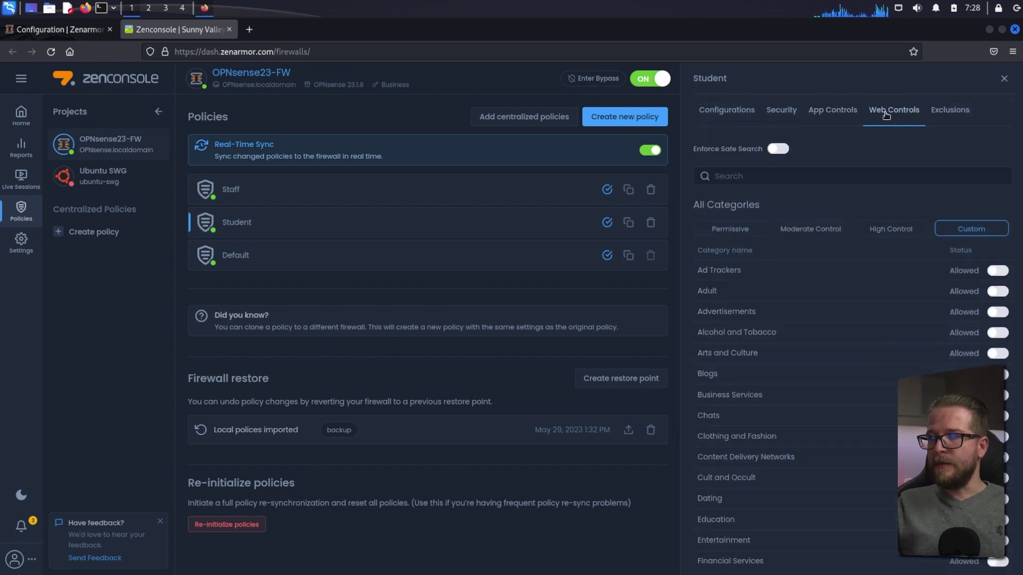
scroll(863, 345, "down", 10)
scroll(871, 379, "down", 3)
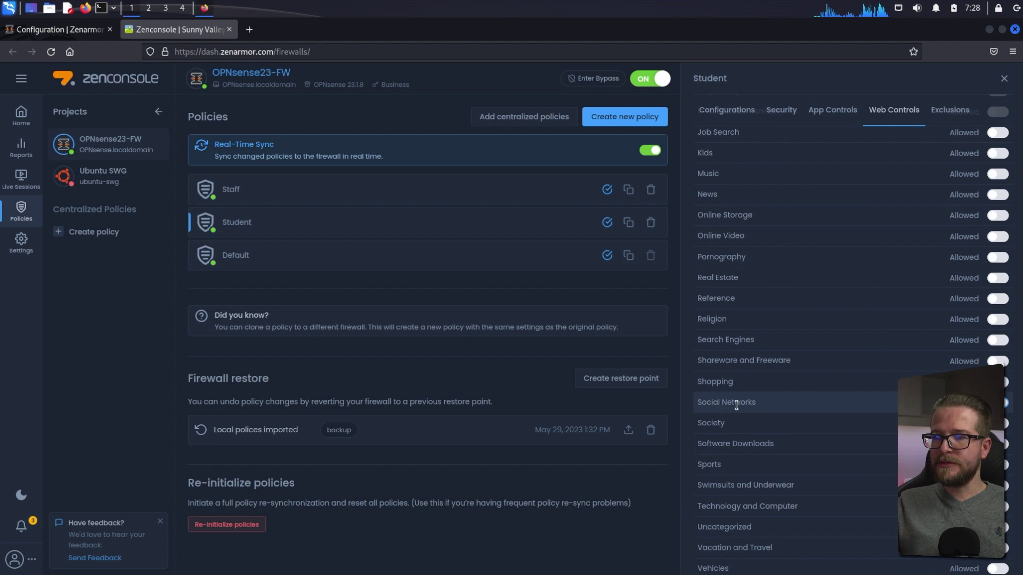
scroll(874, 155, "up", 13)
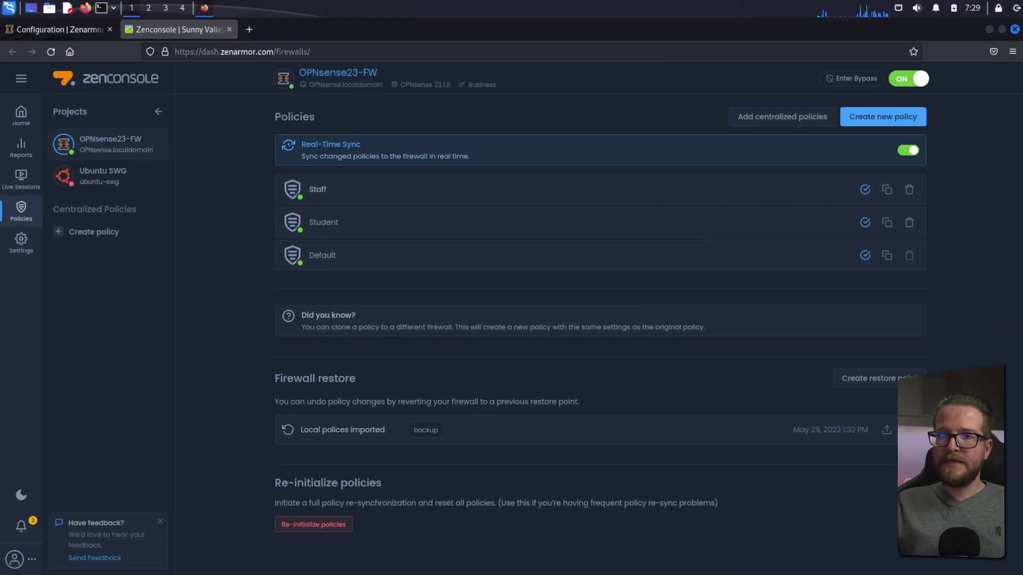
Open the Staff policy and scroll through its LAN and Staff group configuration
left_click(314, 190)
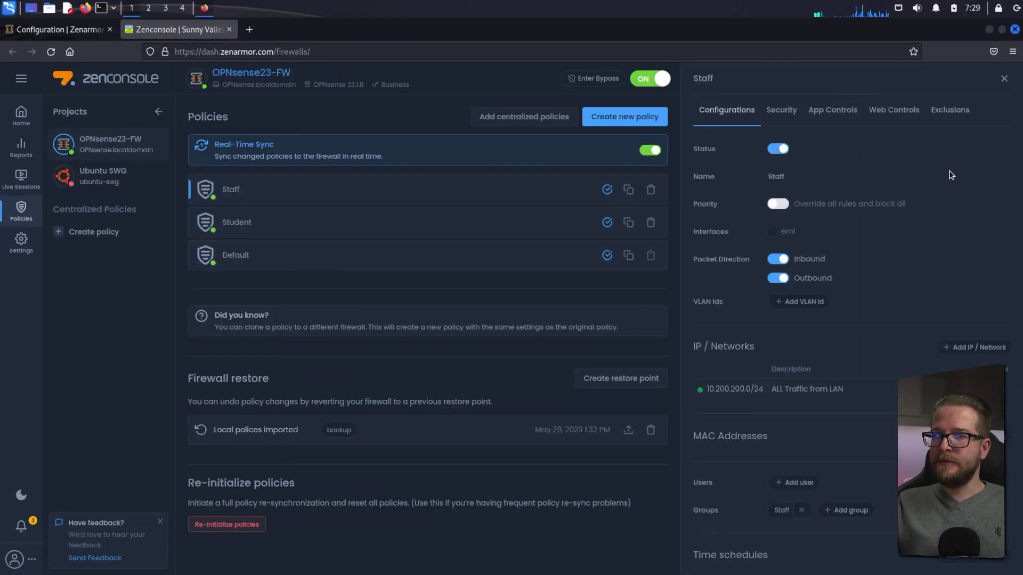
scroll(875, 189, "down", 2)
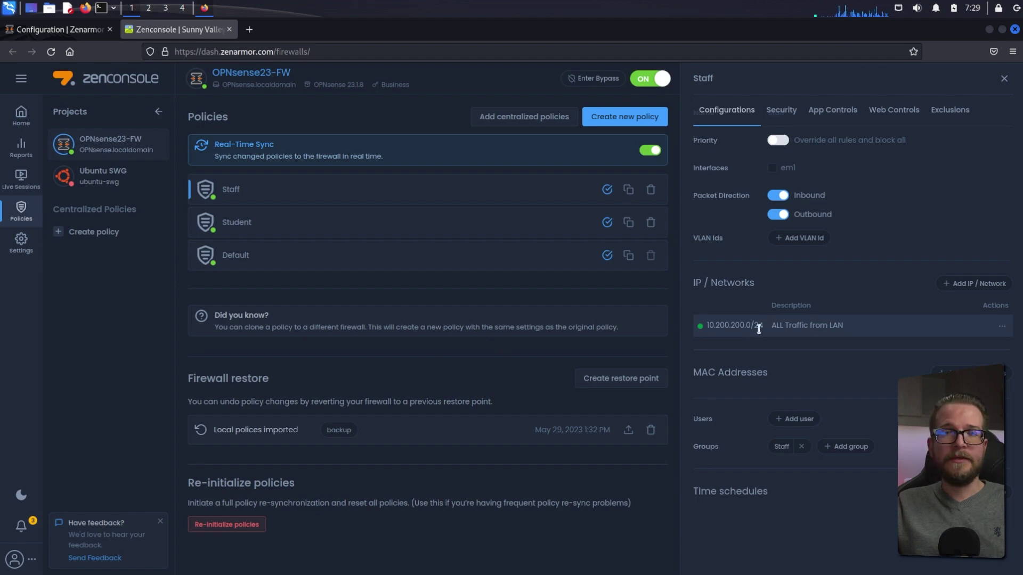
scroll(782, 436, "down", 2)
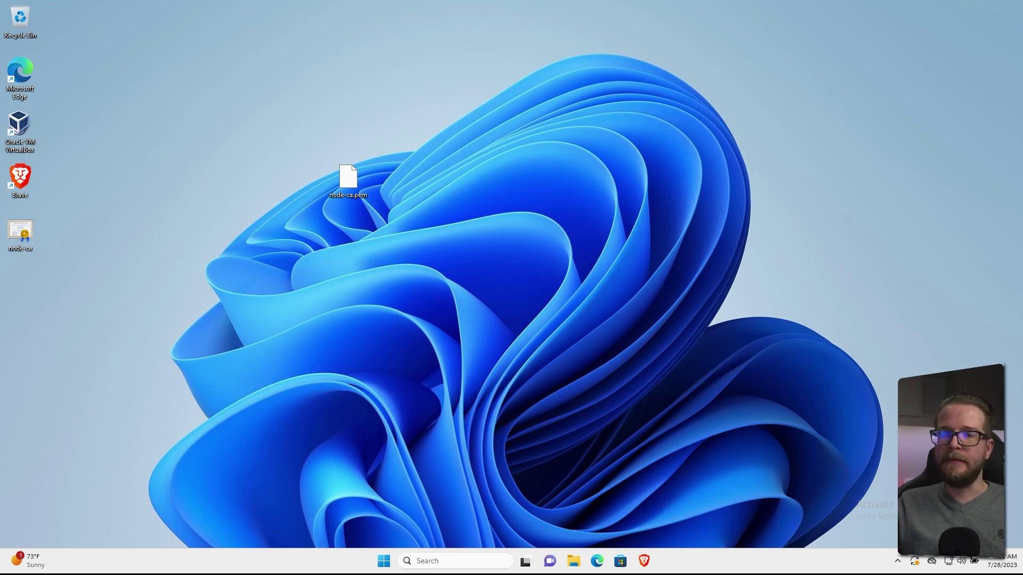
Open Brave and load facebook.com, which shows it blocked for Social Network access
left_click(644, 561)
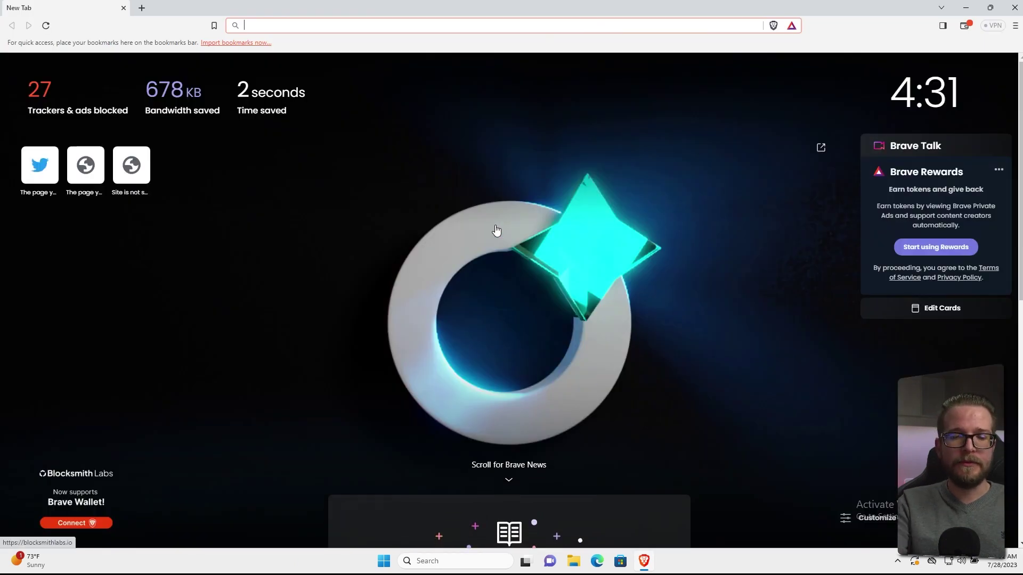
type("facebook.com")
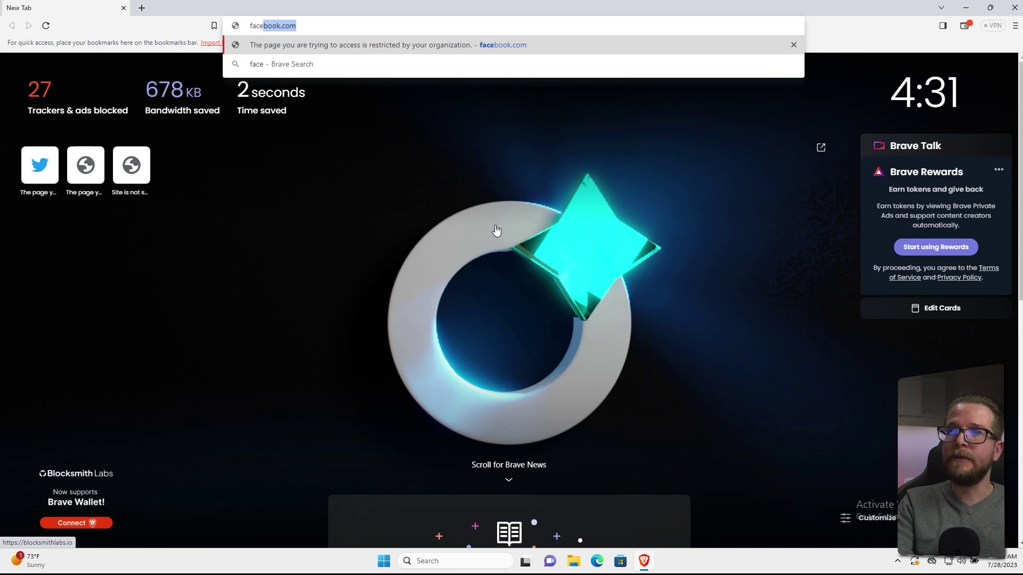
key("Return")
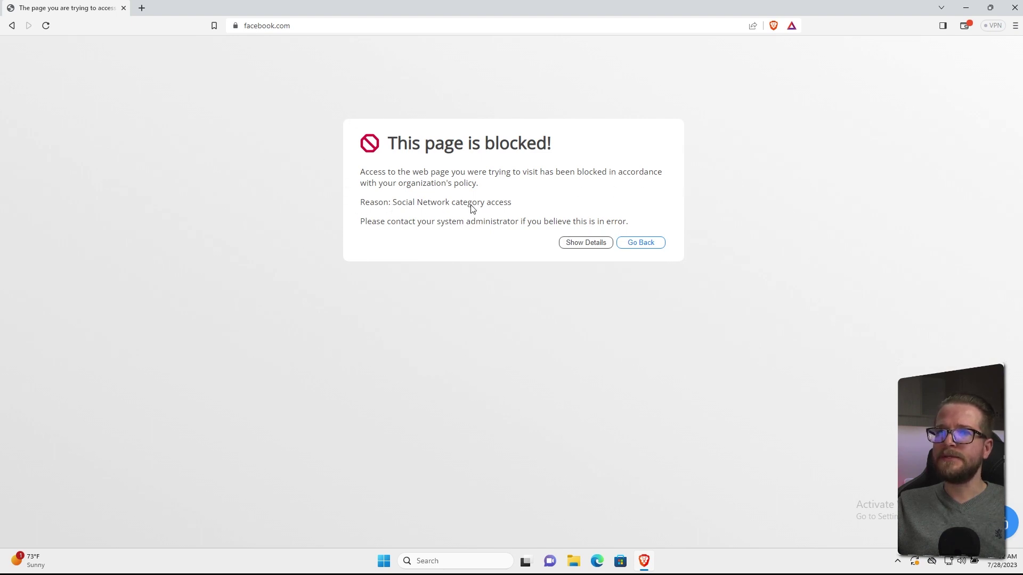
Show the facebook.com block details (client IP 10.200.200.54, remote IP 102.132.99.35), then select the address bar
left_click(567, 244)
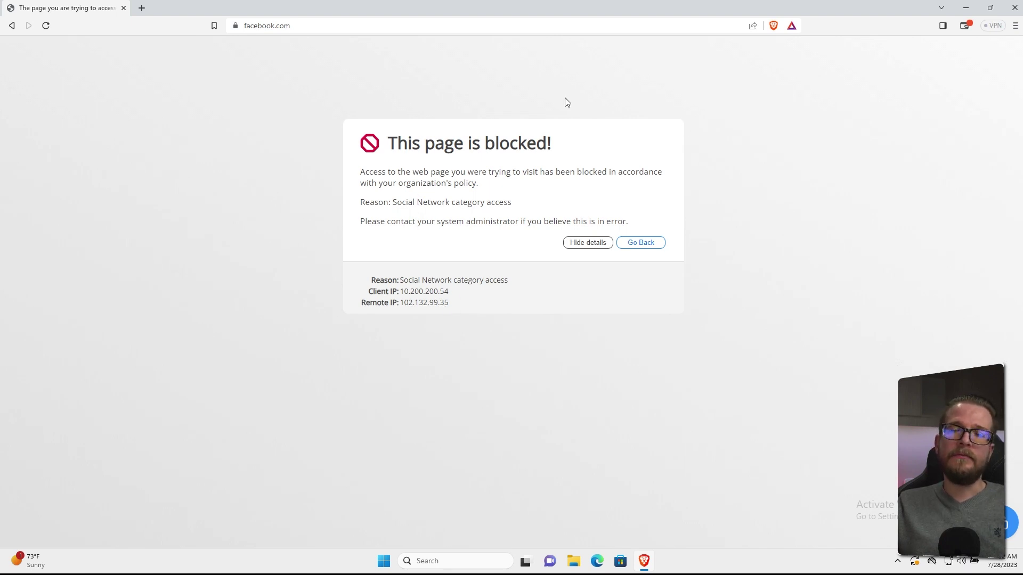
left_click(355, 30)
Load twitter.com and expand its block details: Social Network category, remote IP 104.244.42.129
type("tw")
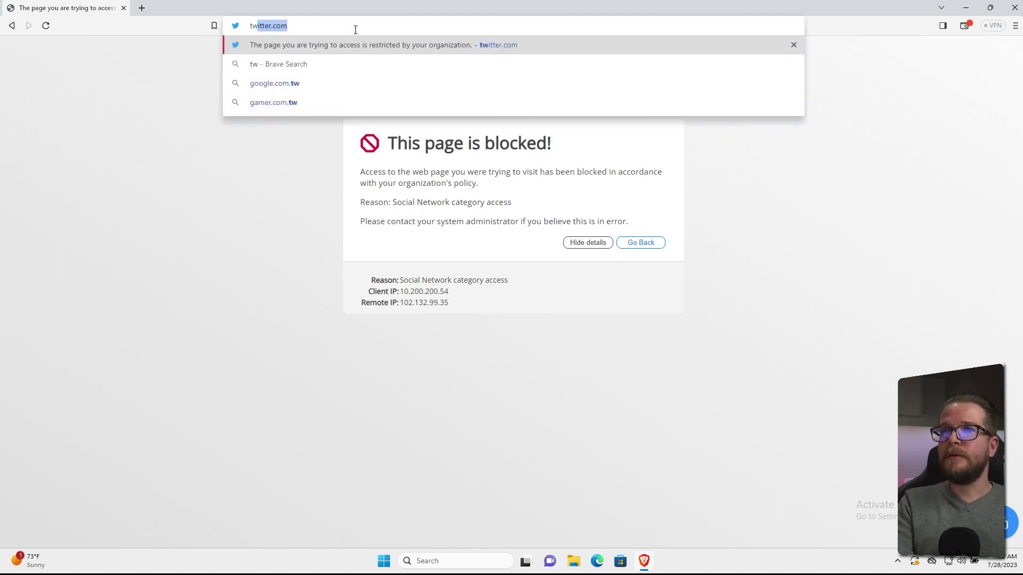
key("Return")
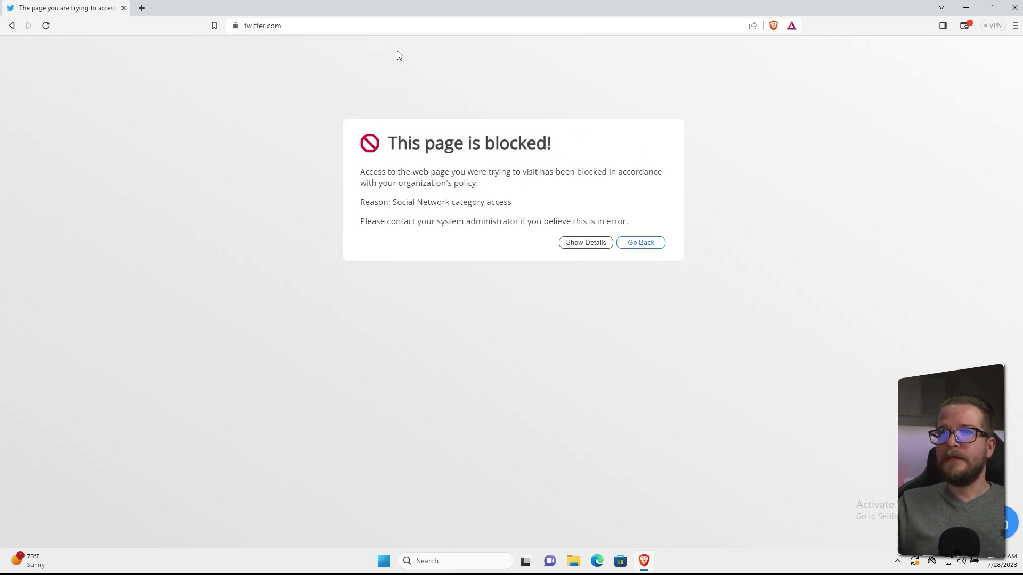
left_click(575, 244)
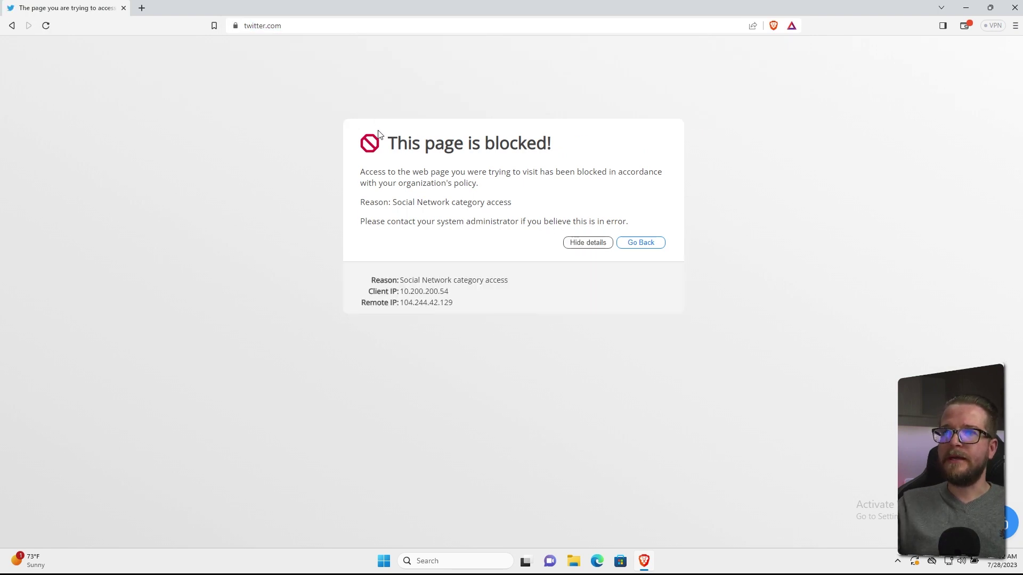